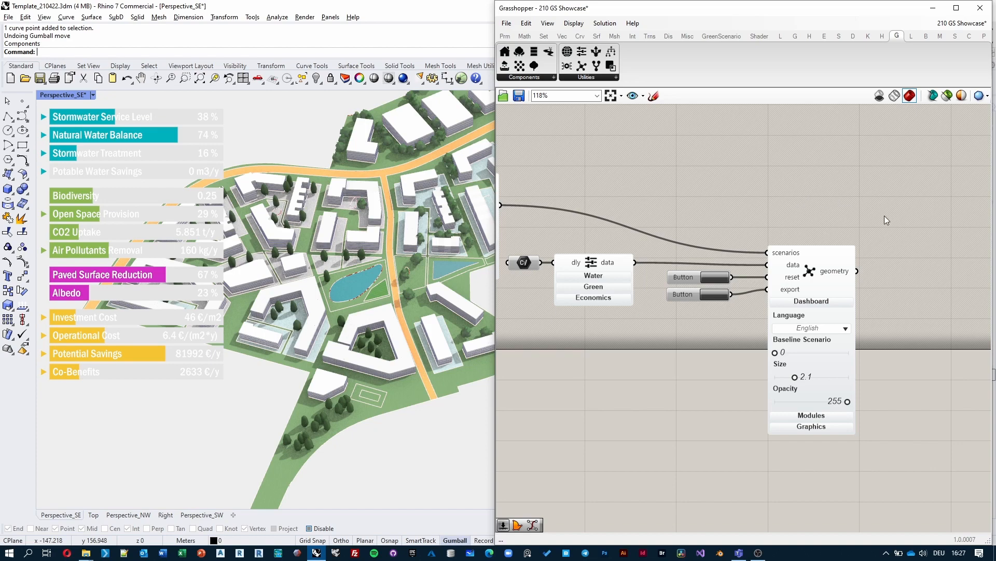
# Step: Add a Custom Preview component and wire the Dashboard's geometry output into its G input
pyautogui.scroll(3, 888, 266)
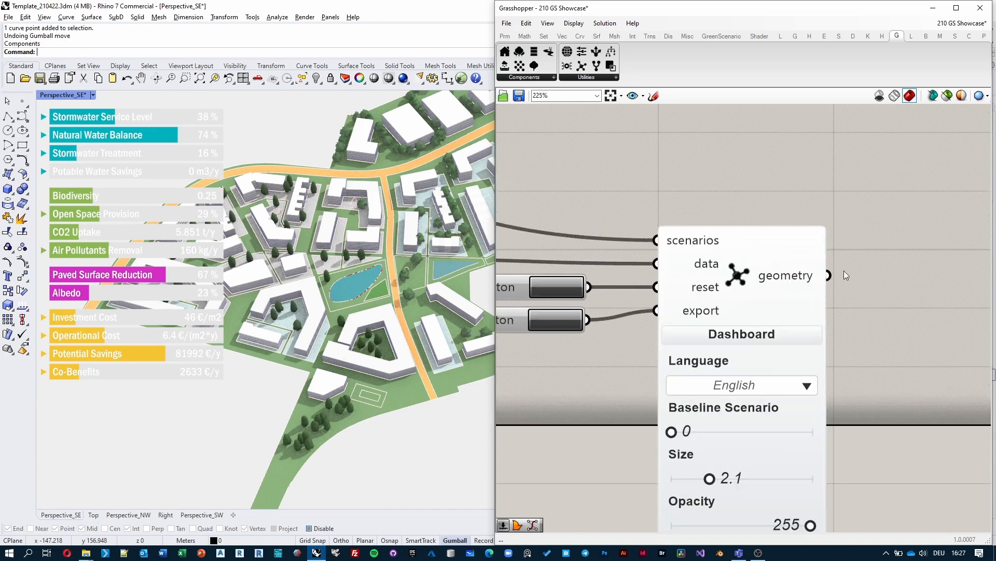
pyautogui.doubleClick(928, 272)
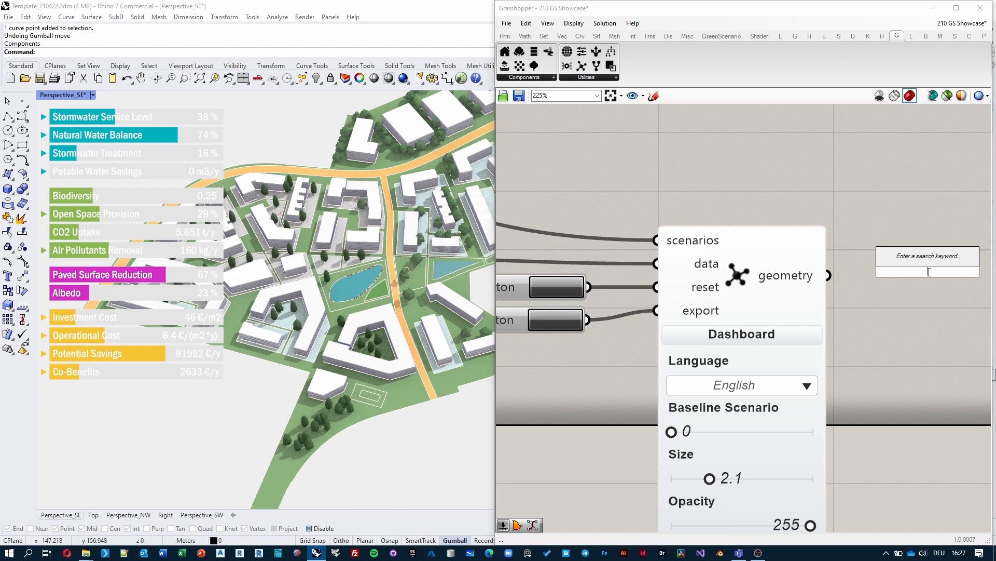
pyautogui.write('custom')
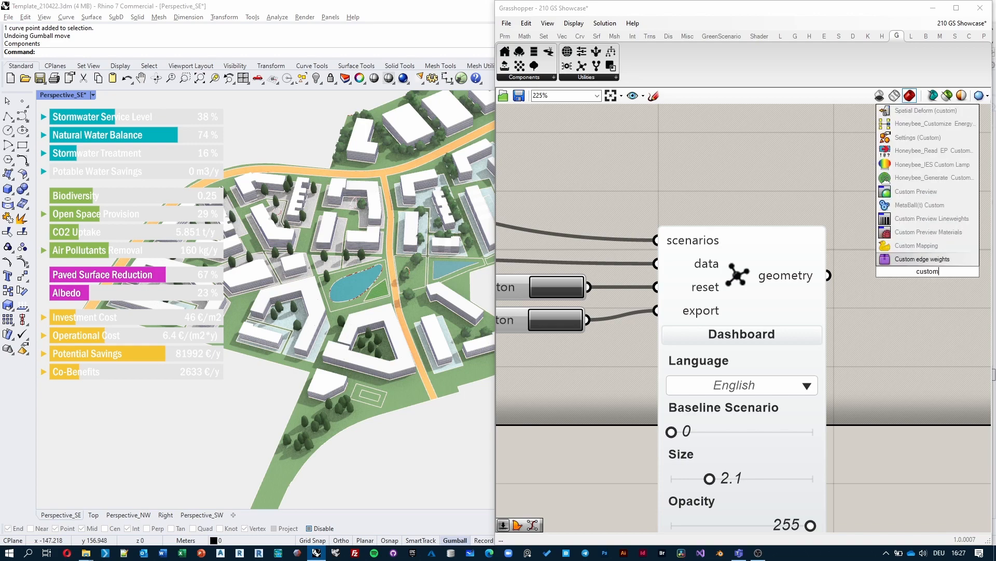
pyautogui.click(918, 191)
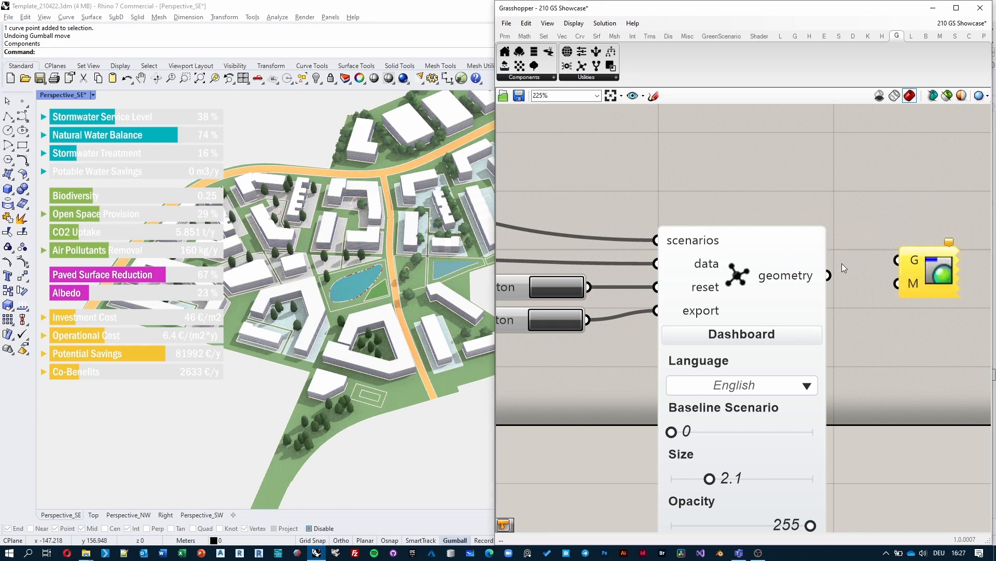
pyautogui.moveTo(859, 267); pyautogui.dragTo(897, 259)
pyautogui.moveTo(824, 297)
pyautogui.mouseDown()
pyautogui.moveTo(894, 292)
pyautogui.moveTo(837, 292)
pyautogui.mouseUp()
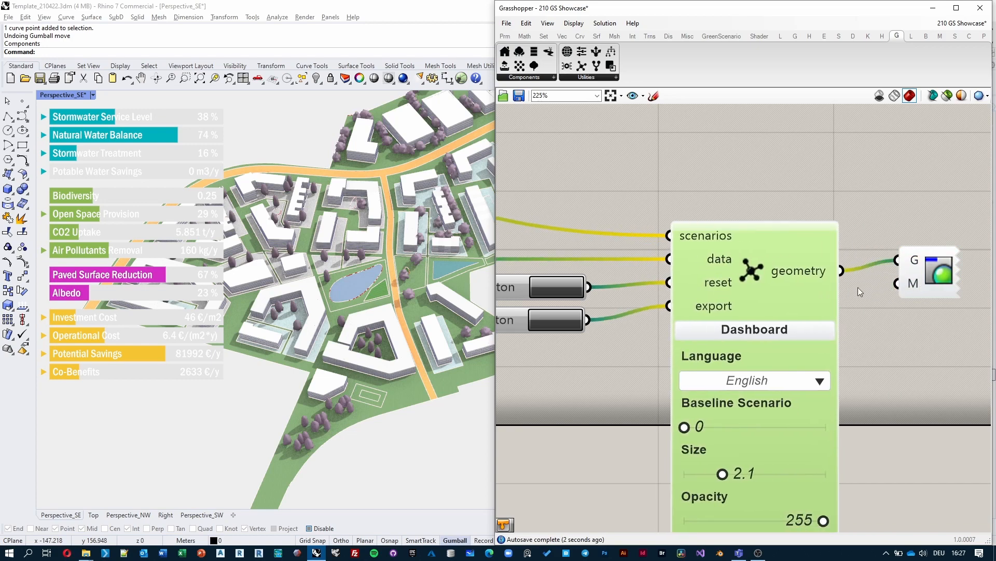
# Step: Delete the Custom Preview component connected to the Dashboard
pyautogui.click(940, 281)
pyautogui.press('Delete')
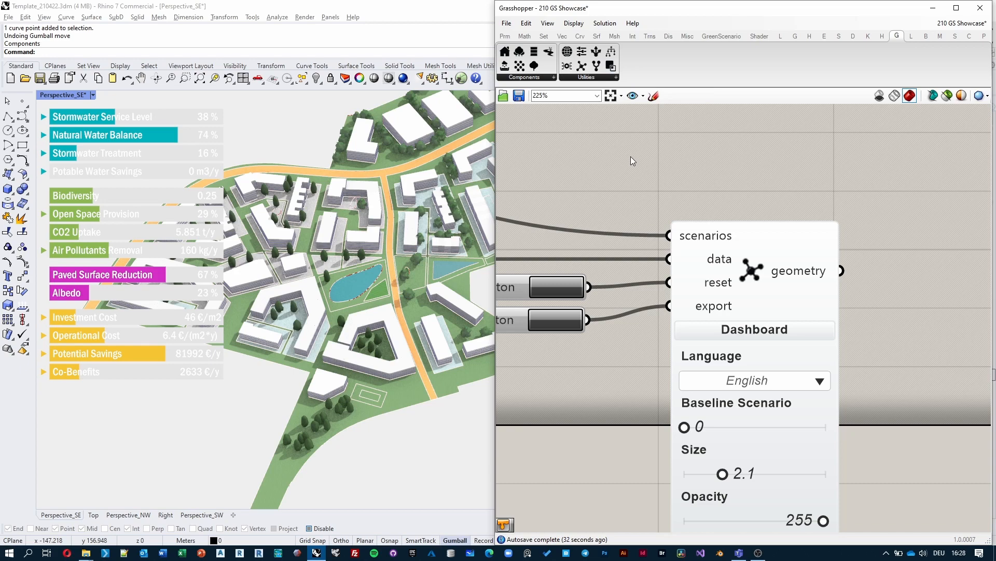
# Step: Move the inner corner point of the courtyard's plot curve across the green strip toward the tree, and check the Dashboard's warning
pyautogui.moveTo(334, 311); pyautogui.dragTo(305, 355, button='right')
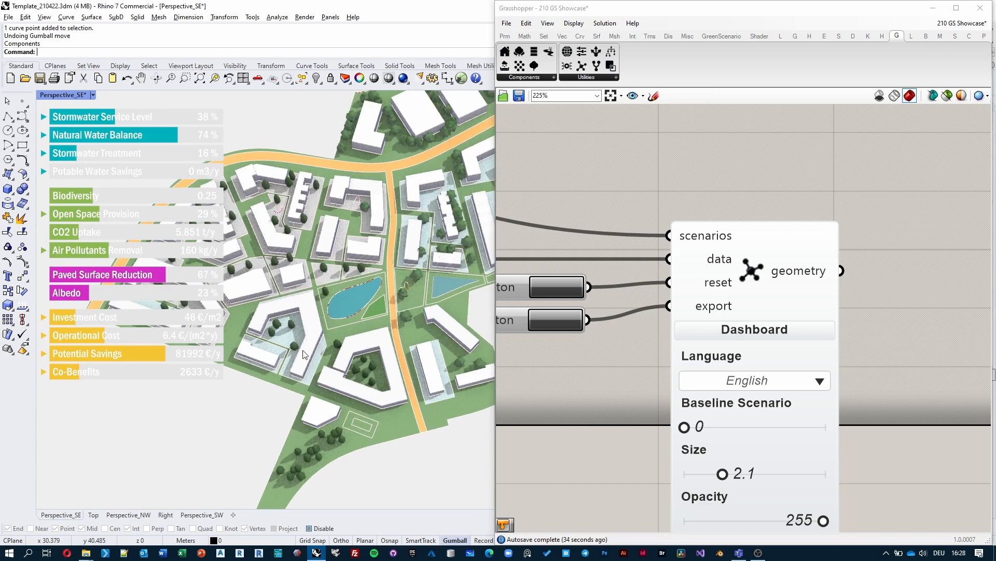
pyautogui.scroll(8, 304, 354)
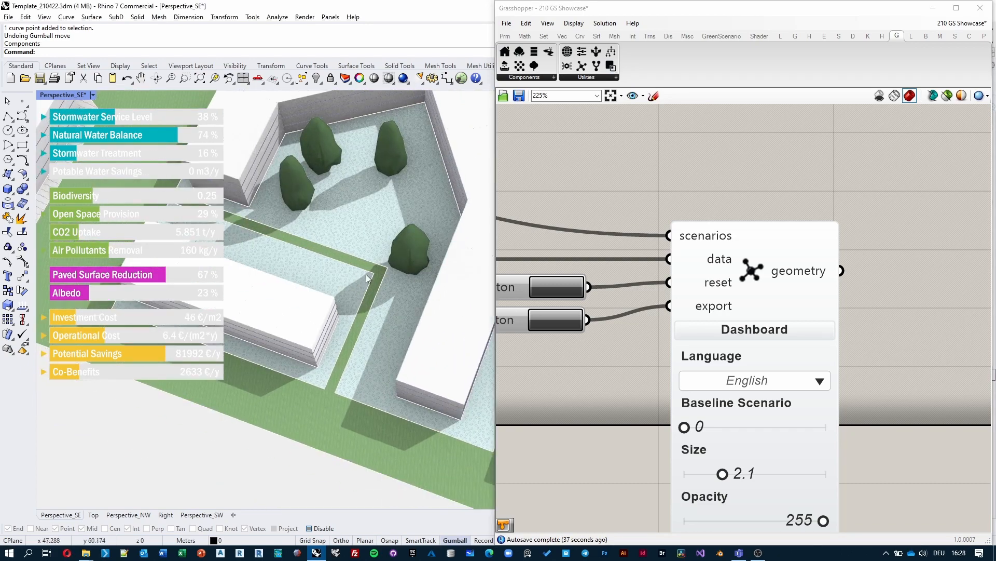
pyautogui.click(373, 272)
pyautogui.click(373, 272)
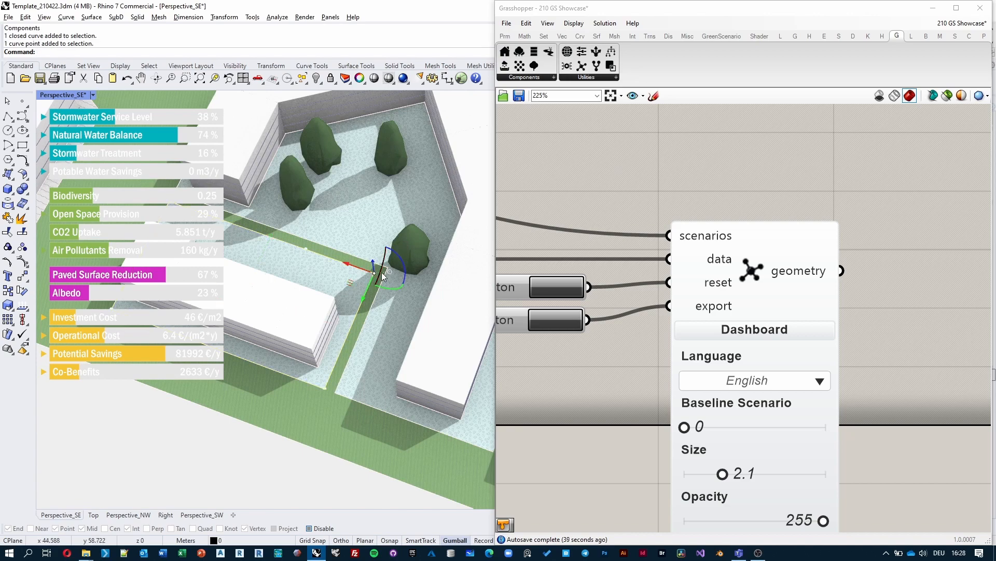
pyautogui.moveTo(381, 275); pyautogui.dragTo(410, 268)
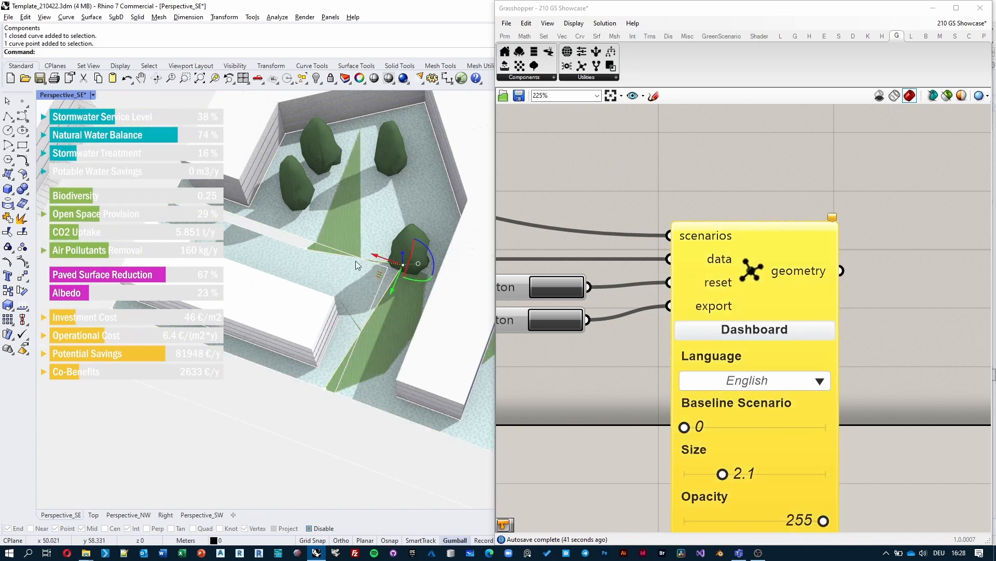
pyautogui.moveTo(837, 219)
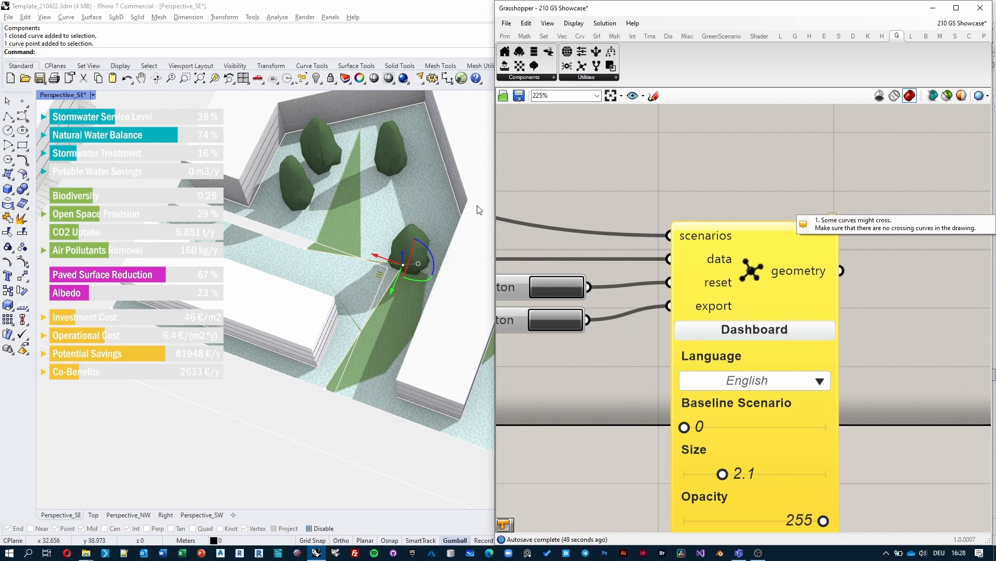
# Step: Add the utility component with curves and circle size inputs and place it beside the standalone Curve parameter above the Dashboard
pyautogui.scroll(-6, 389, 217)
pyautogui.scroll(-3, 355, 253)
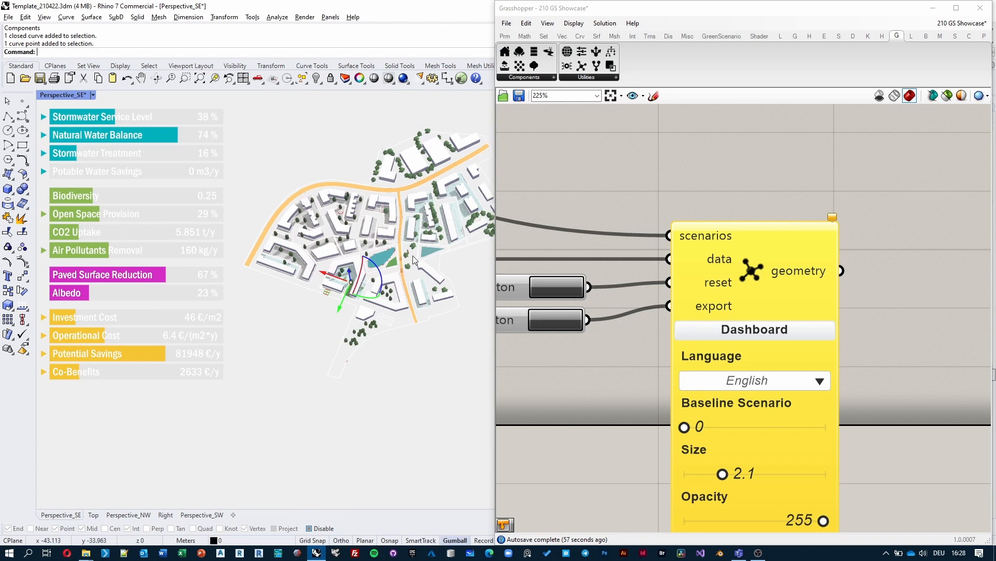
pyautogui.click(321, 317)
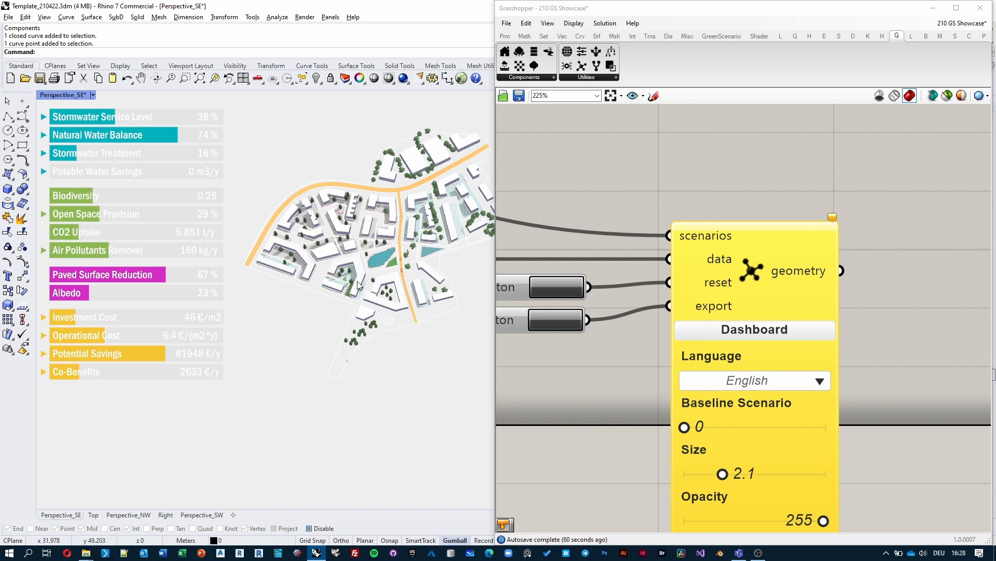
pyautogui.scroll(10, 348, 282)
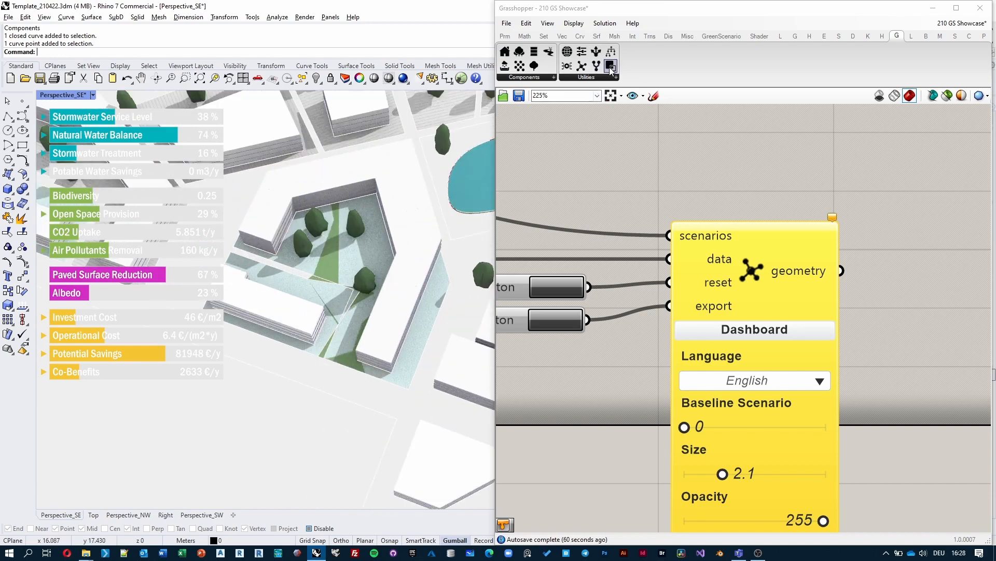
pyautogui.scroll(-5, 649, 185)
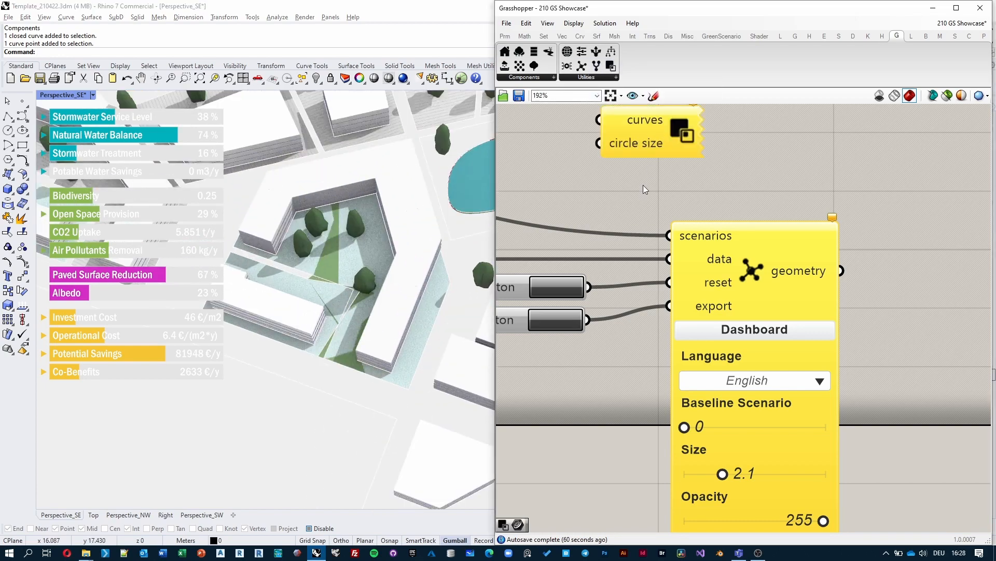
pyautogui.moveTo(695, 140); pyautogui.dragTo(688, 263, button='right')
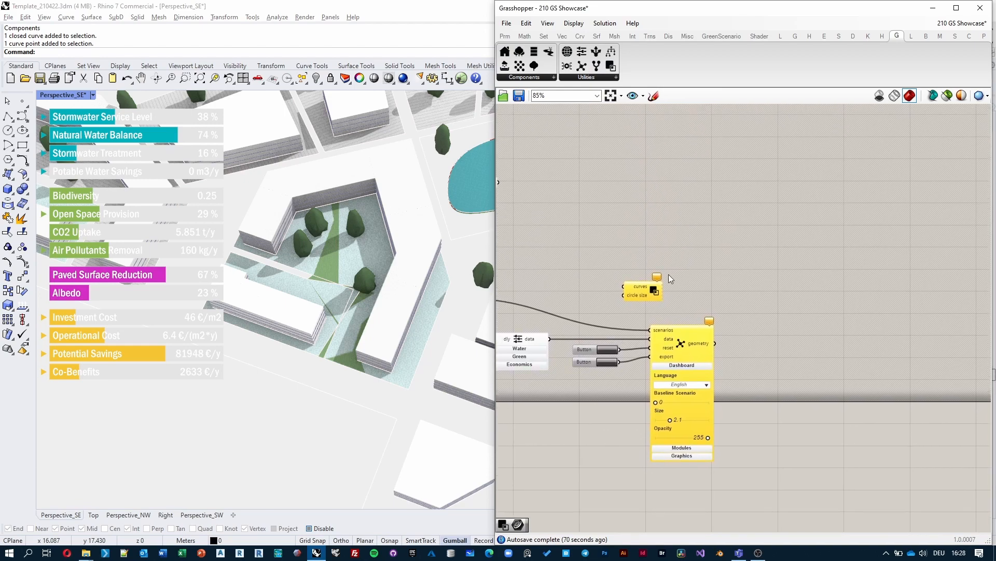
pyautogui.moveTo(637, 296); pyautogui.dragTo(542, 194)
pyautogui.moveTo(561, 150); pyautogui.dragTo(667, 170, button='right')
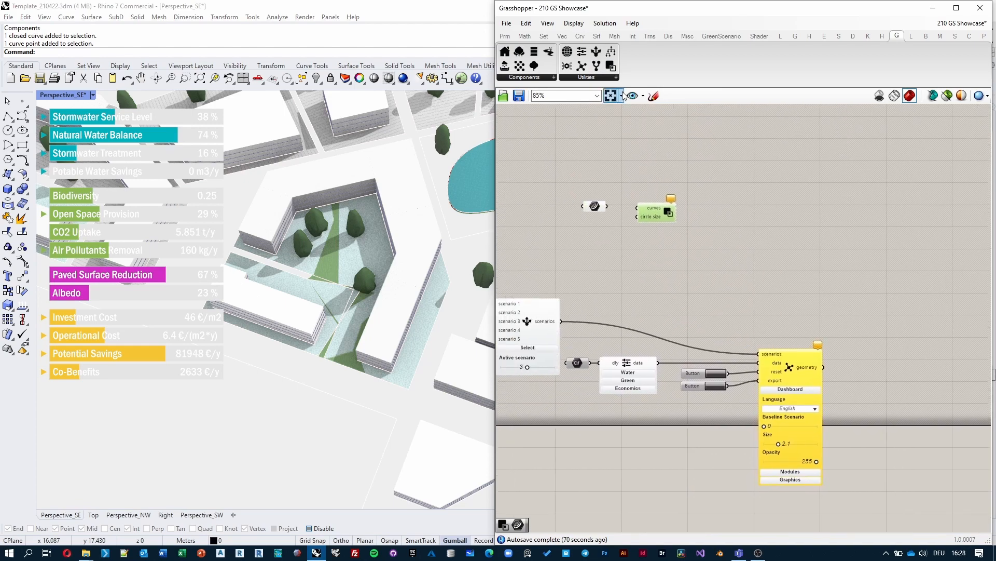
# Step: Wire the Curve parameter into the checking component's curves input and locate the circled crossings in the courtyard
pyautogui.scroll(2, 619, 166)
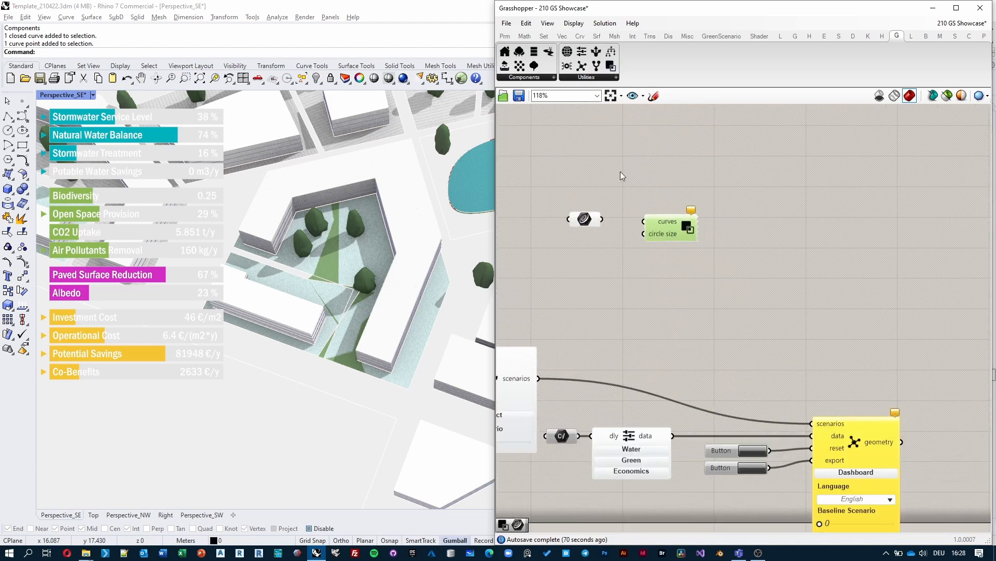
pyautogui.click(590, 220)
pyautogui.scroll(-6, 353, 189)
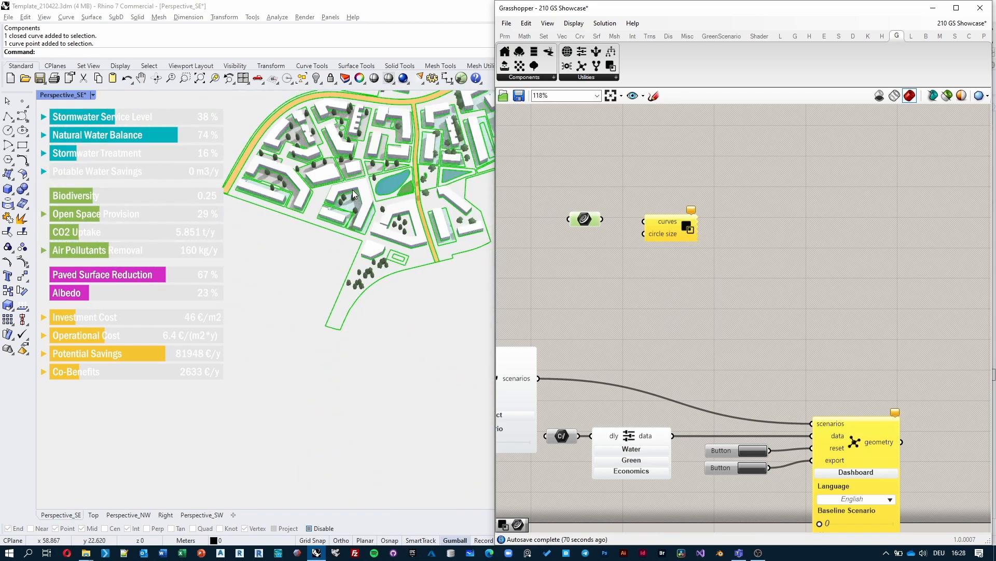
pyautogui.moveTo(602, 220); pyautogui.dragTo(667, 221)
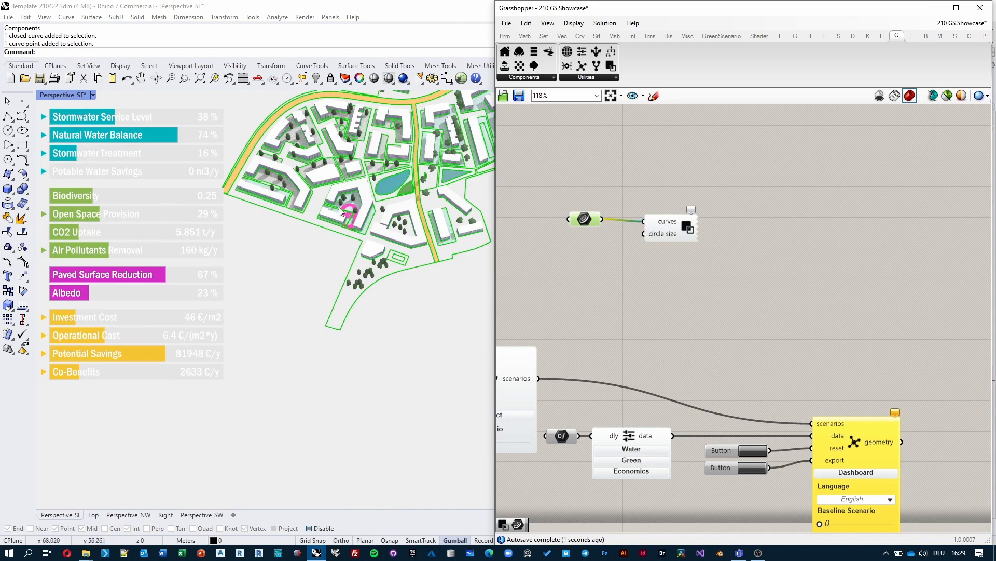
pyautogui.scroll(5, 341, 213)
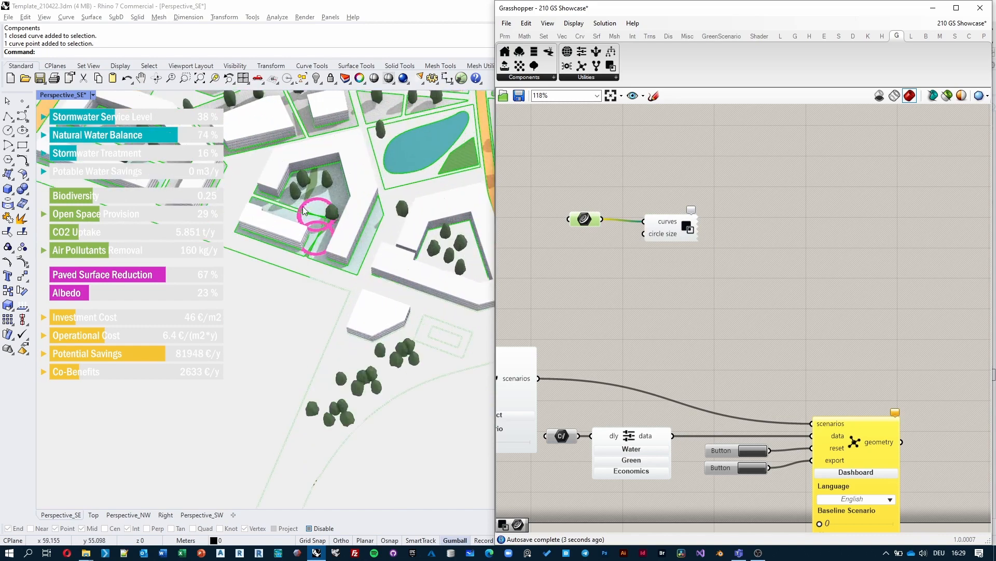
pyautogui.scroll(5, 306, 210)
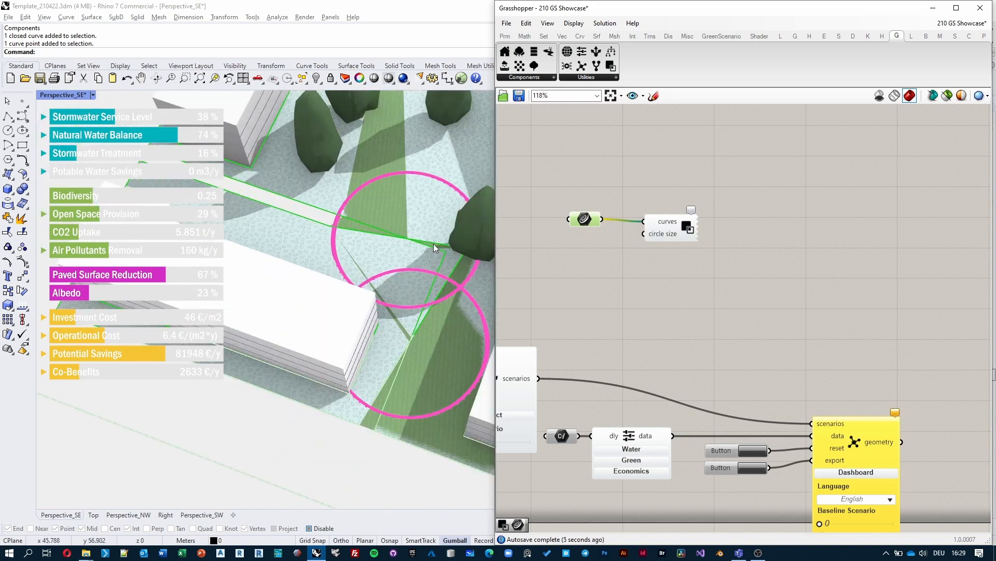
pyautogui.click(680, 313)
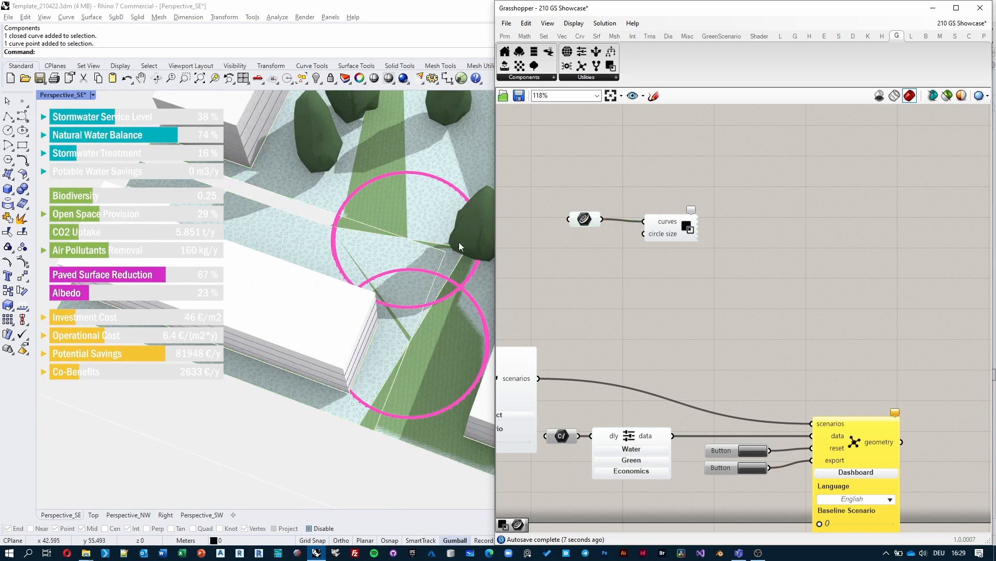
# Step: Add a number slider of 5, connect it to the circle size input, and reduce it to 1
pyautogui.doubleClick(587, 264)
pyautogui.write('5')
pyautogui.press('Return')
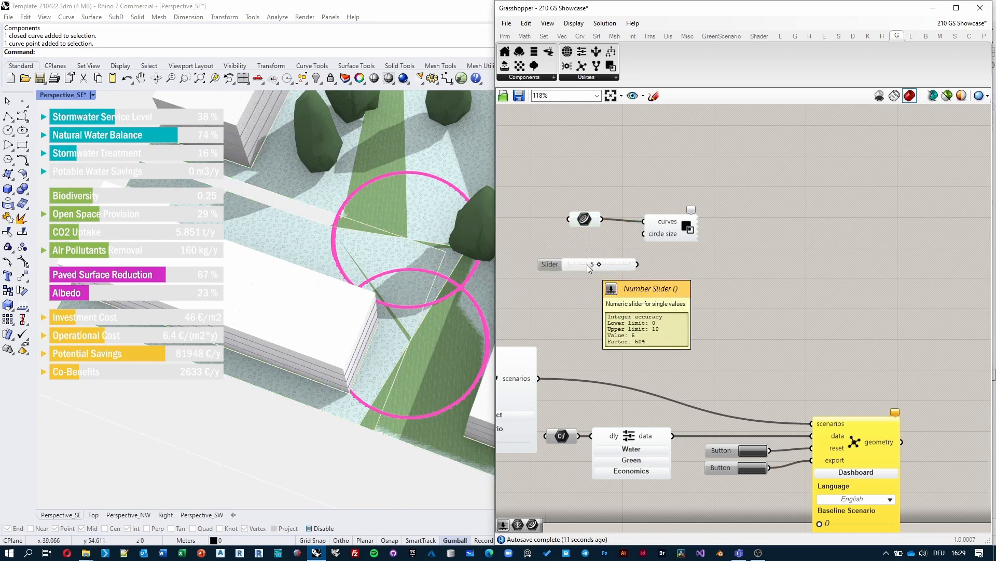
pyautogui.moveTo(642, 262); pyautogui.dragTo(644, 233)
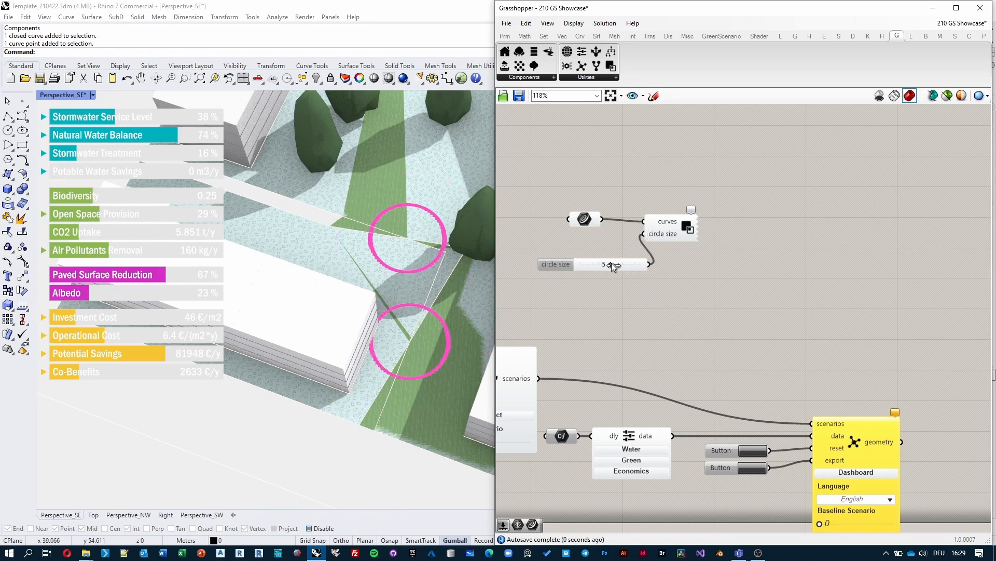
pyautogui.moveTo(612, 264); pyautogui.dragTo(586, 264)
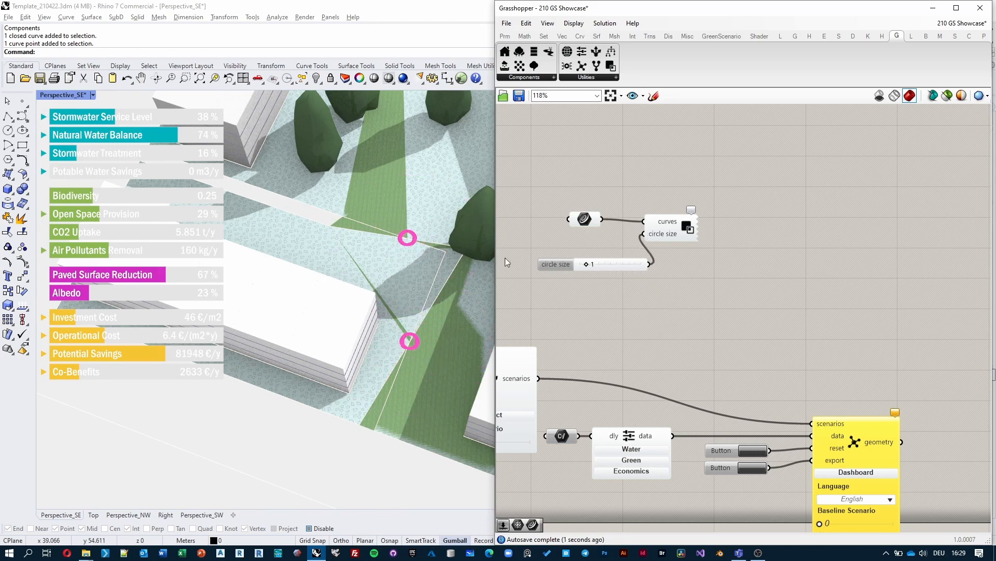
# Step: Examine up close the circled spots where the courtyard curves cross
pyautogui.scroll(5, 404, 234)
pyautogui.scroll(5, 404, 235)
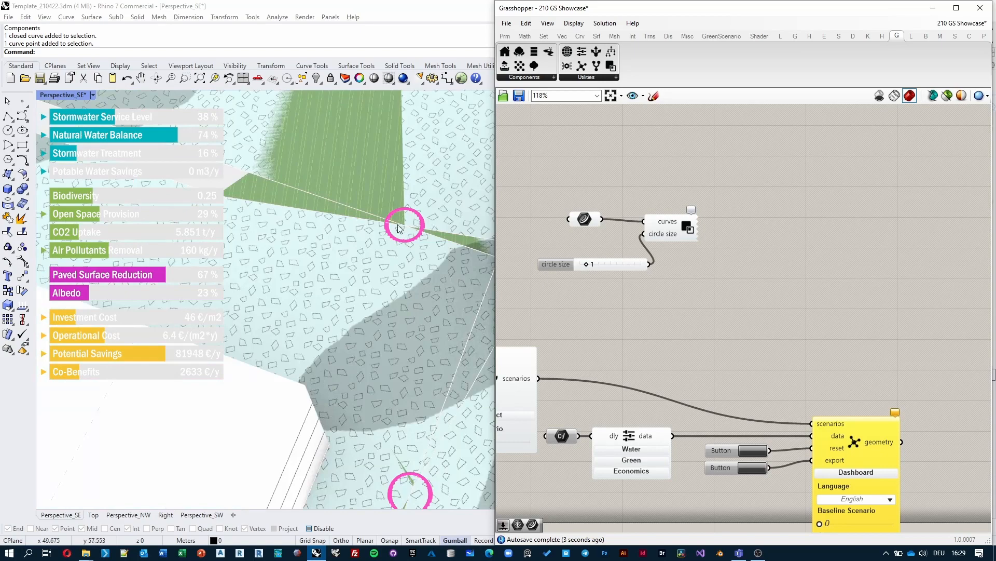
pyautogui.scroll(-10, 393, 231)
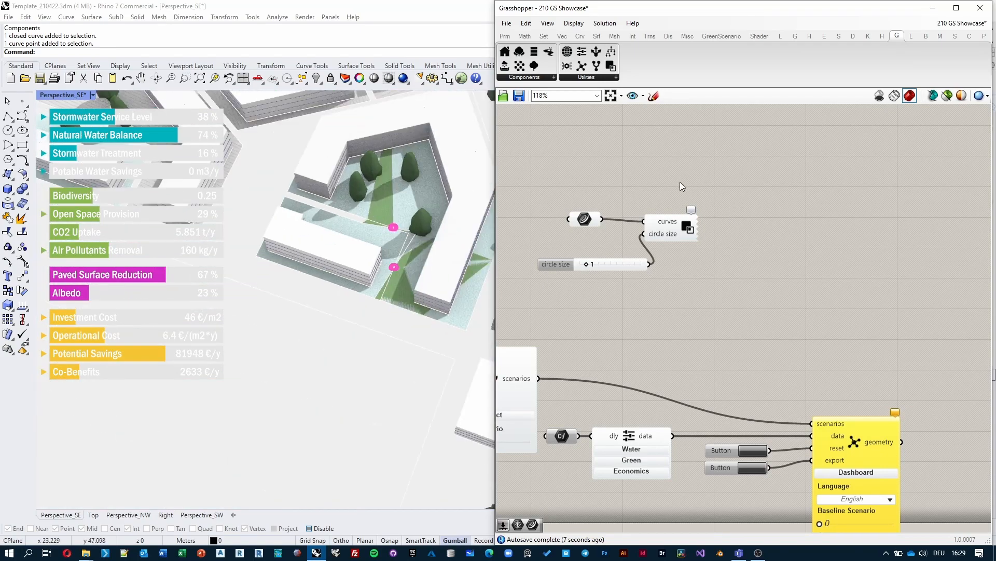
# Step: Undo the move of the courtyard curve's corner point
pyautogui.scroll(3, 421, 236)
pyautogui.click(413, 238)
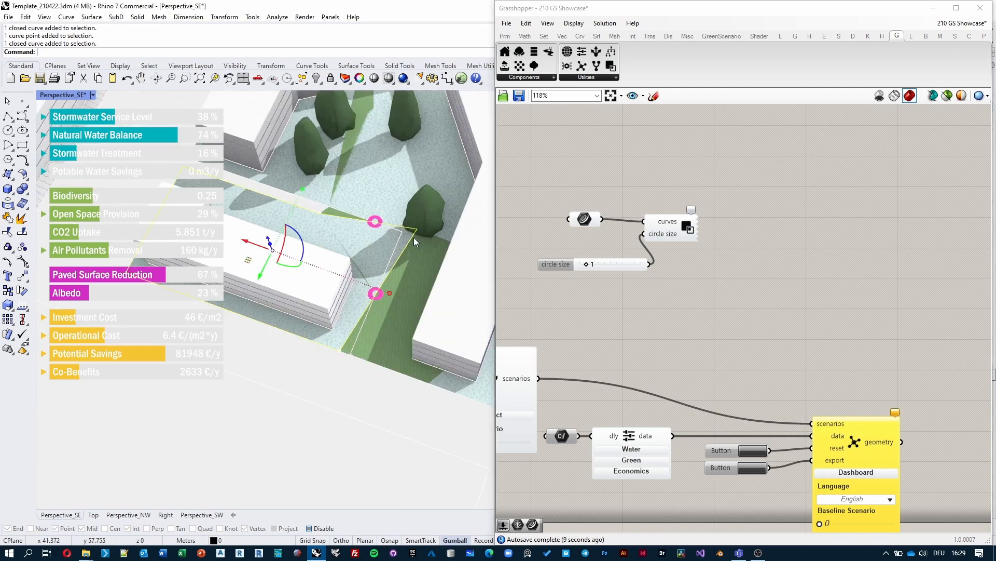
pyautogui.click(322, 372)
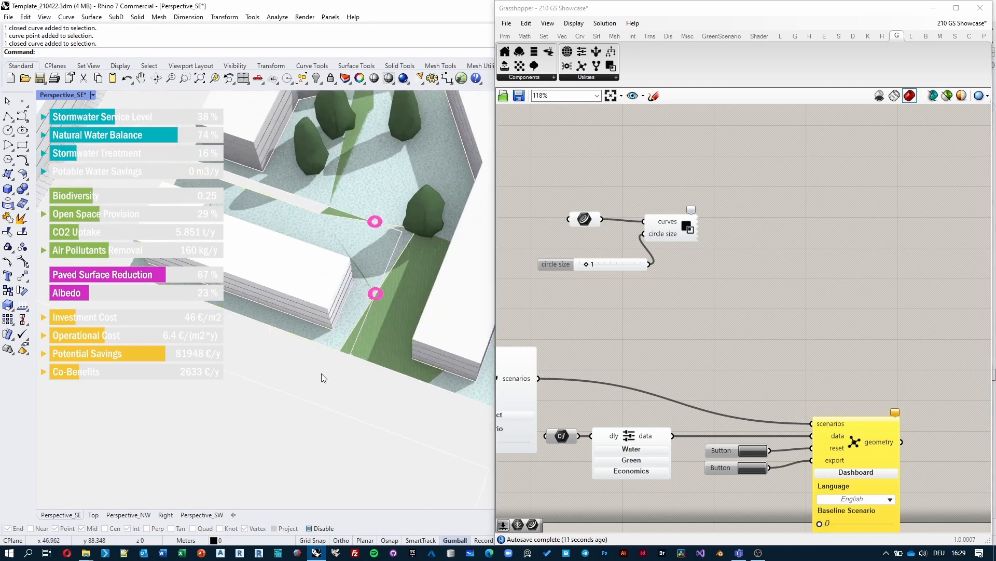
pyautogui.hotkey('ctrl', 'z')
pyautogui.hotkey('ctrl', 'z')
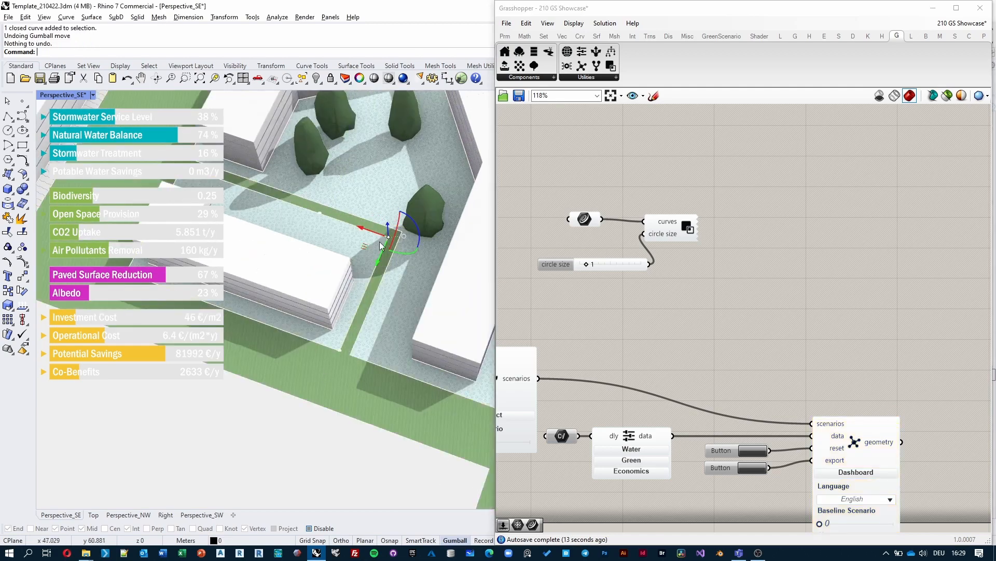
# Step: Delete the Curve parameter, the circle size slider and the curve-checking component from the canvas
pyautogui.click(648, 164)
pyautogui.moveTo(793, 184); pyautogui.dragTo(542, 289)
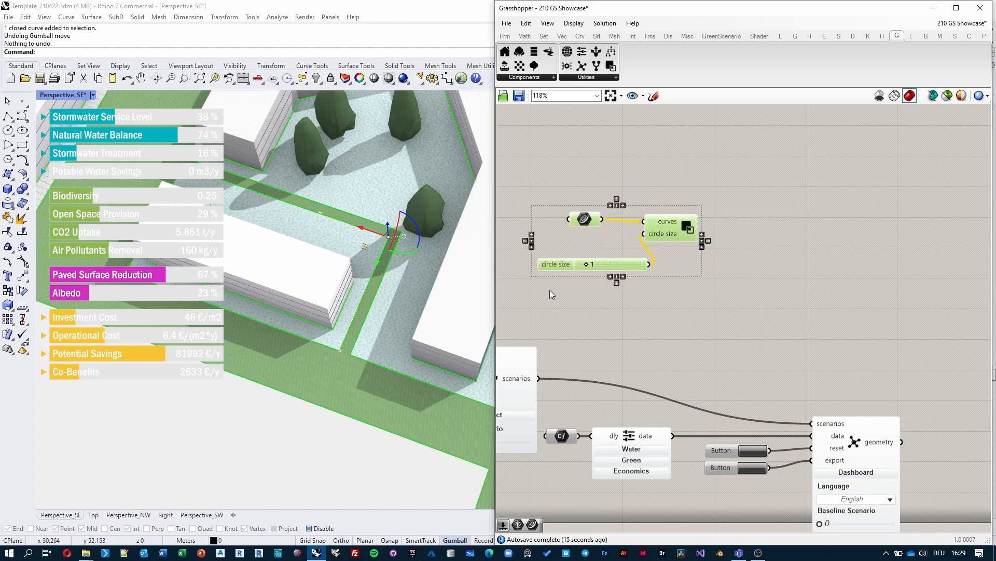
pyautogui.scroll(-2, 644, 296)
pyautogui.press('Delete')
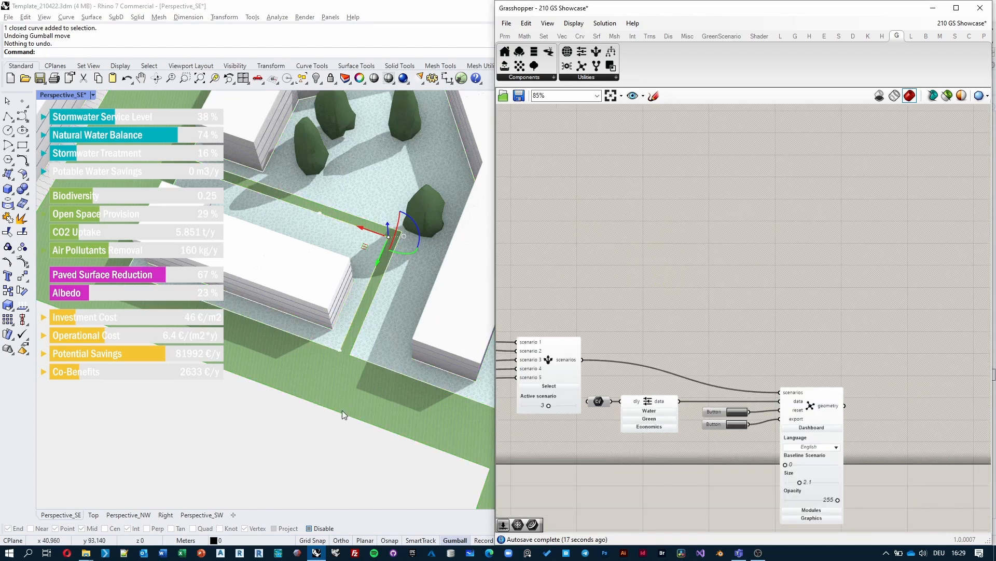
pyautogui.click(341, 316)
pyautogui.scroll(-6, 341, 316)
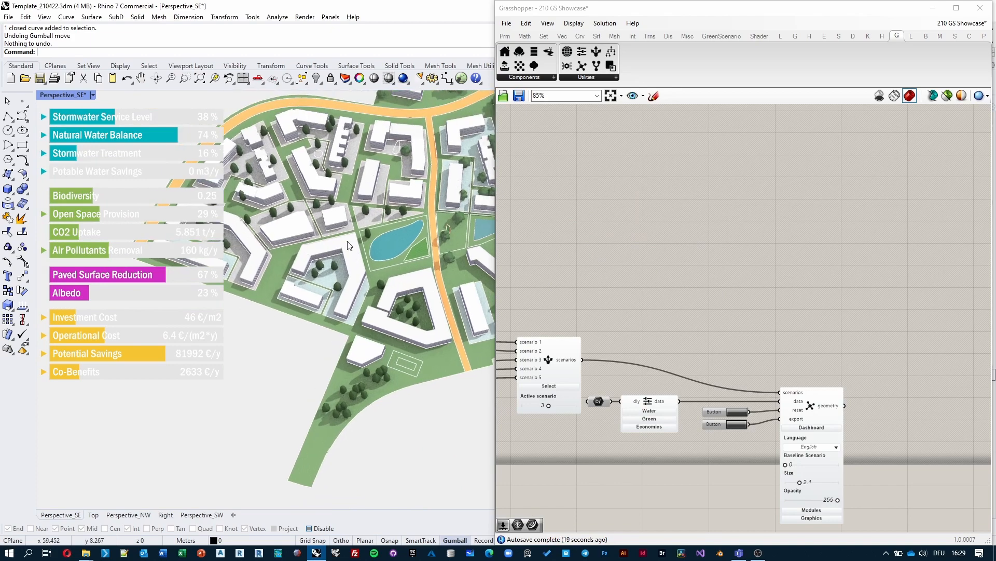
pyautogui.click(707, 340)
pyautogui.scroll(3, 709, 338)
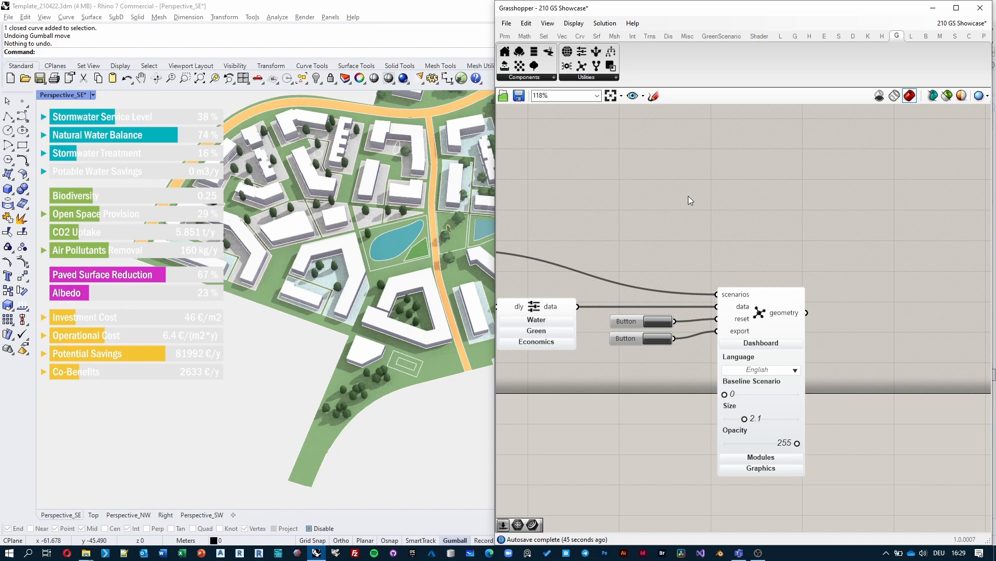
# Step: Collapse the Grasshopper window, open Rhino's PackageManager and search the online packages for "green"
pyautogui.doubleClick(689, 4)
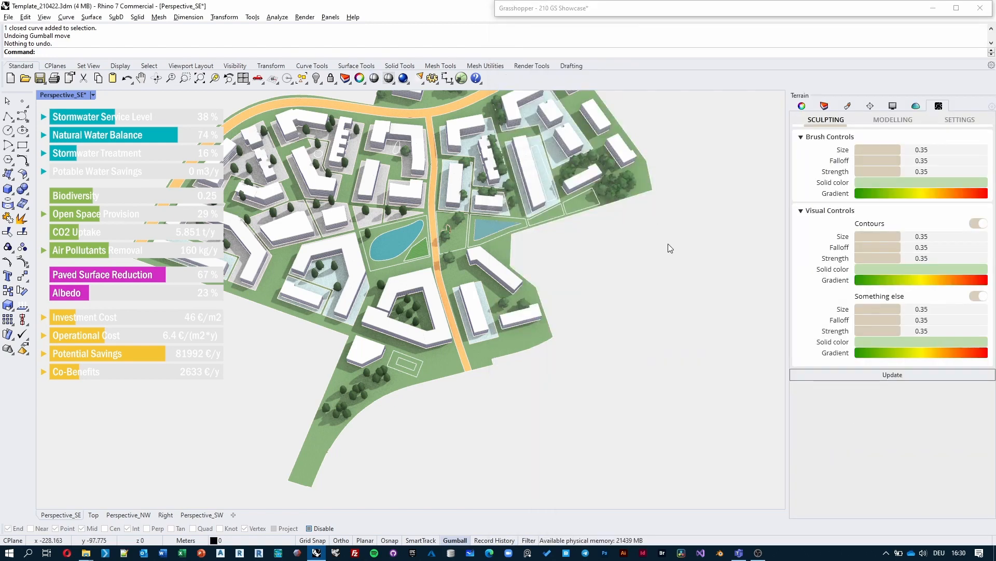
pyautogui.write('PackageManager')
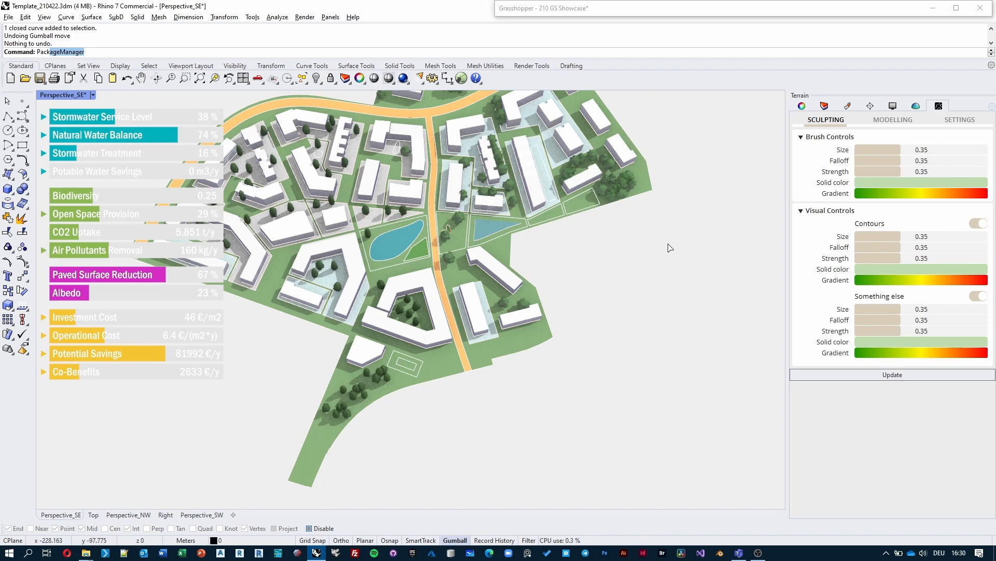
pyautogui.press('Return')
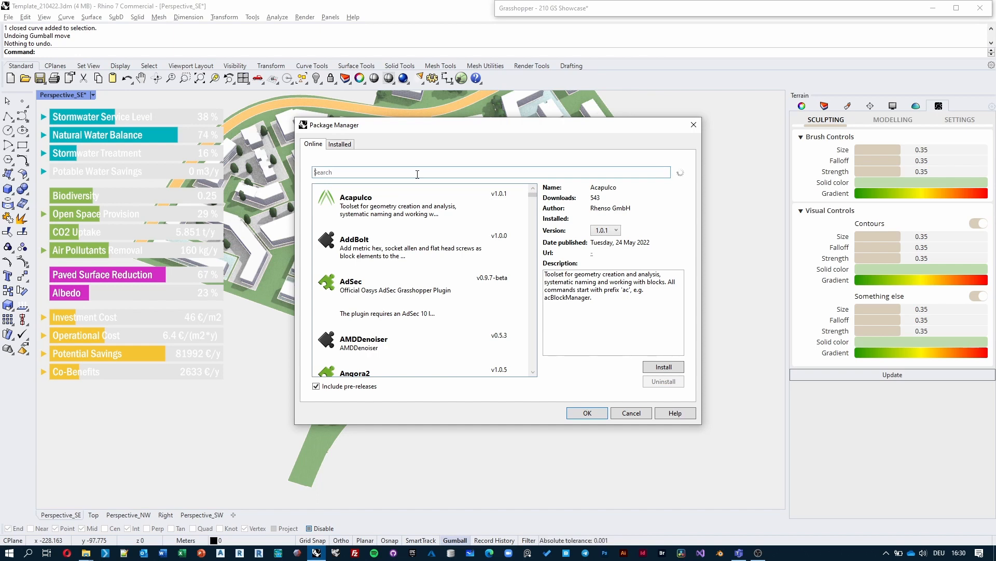
pyautogui.write('green')
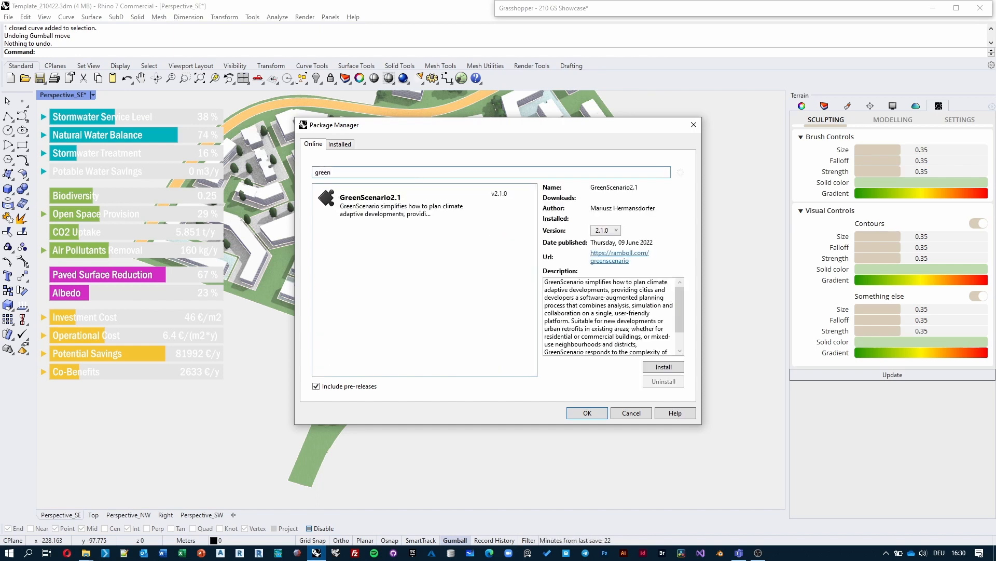
# Step: Check the available versions of the GreenScenario2.1 package, and close the Package Manager without installing anything
pyautogui.click(435, 207)
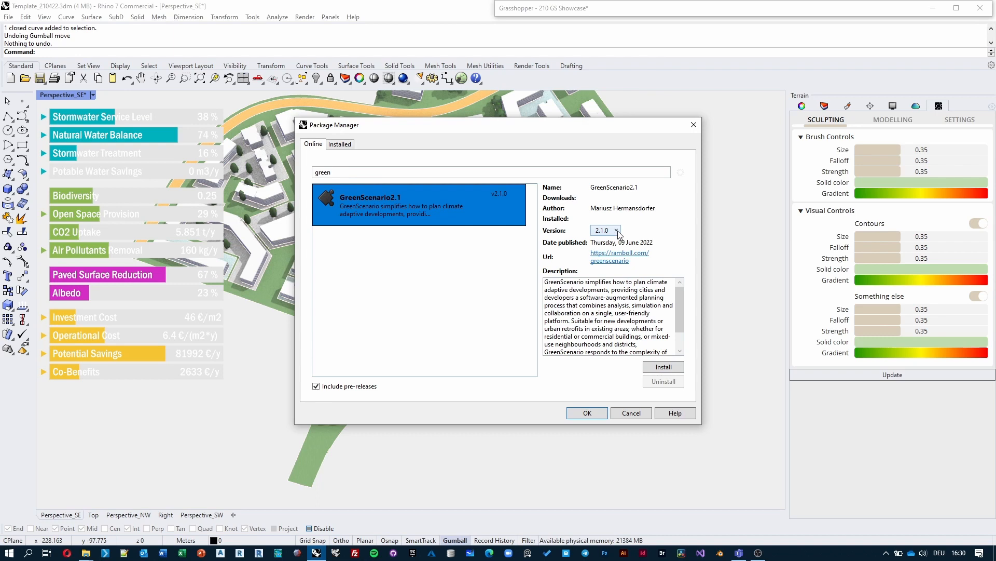
pyautogui.click(617, 232)
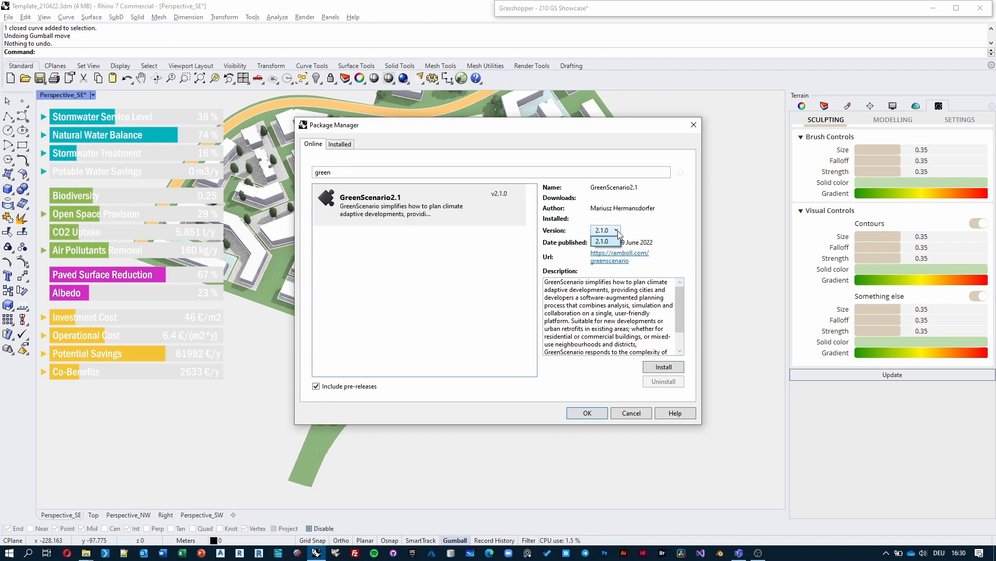
pyautogui.click(658, 233)
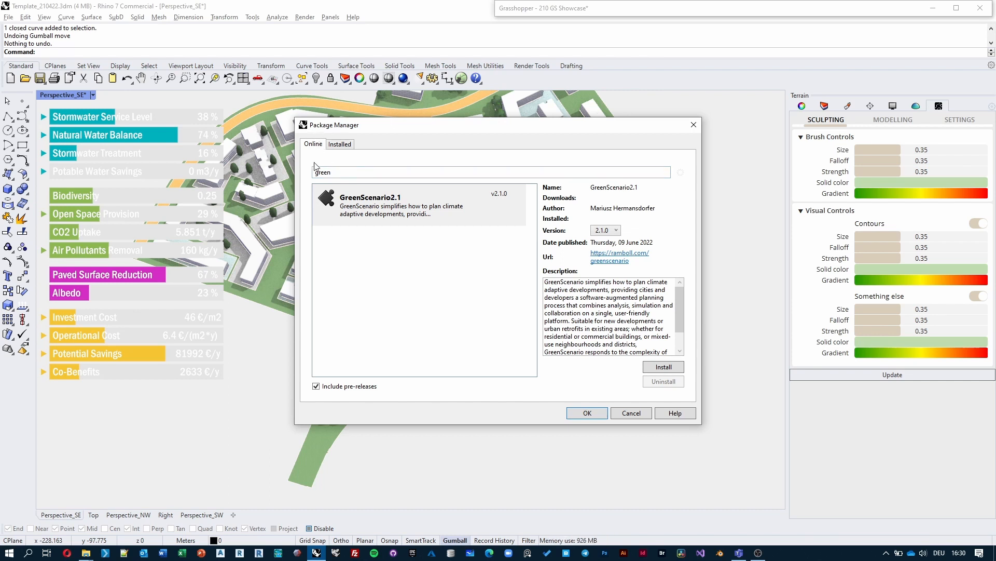
pyautogui.doubleClick(355, 175)
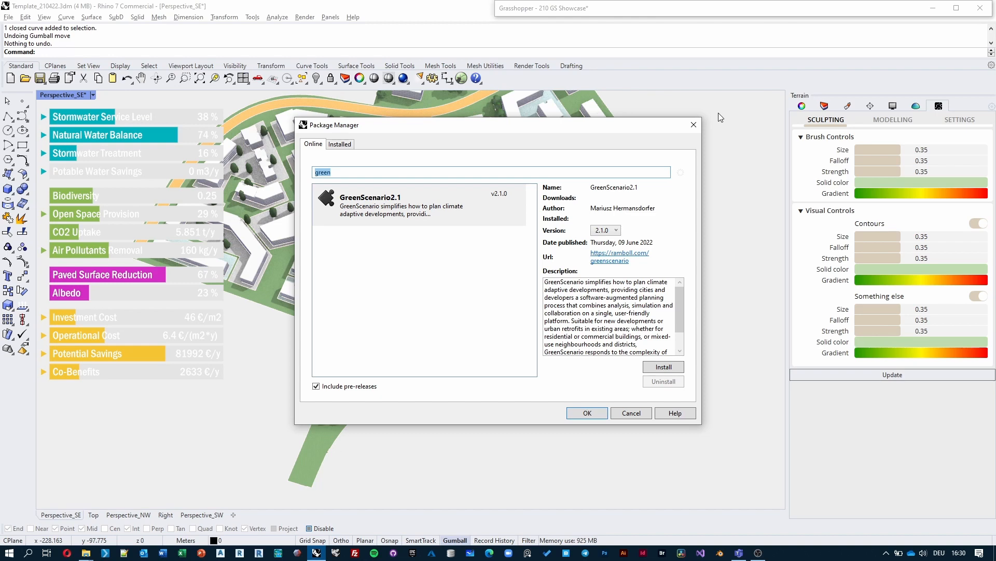
pyautogui.click(695, 124)
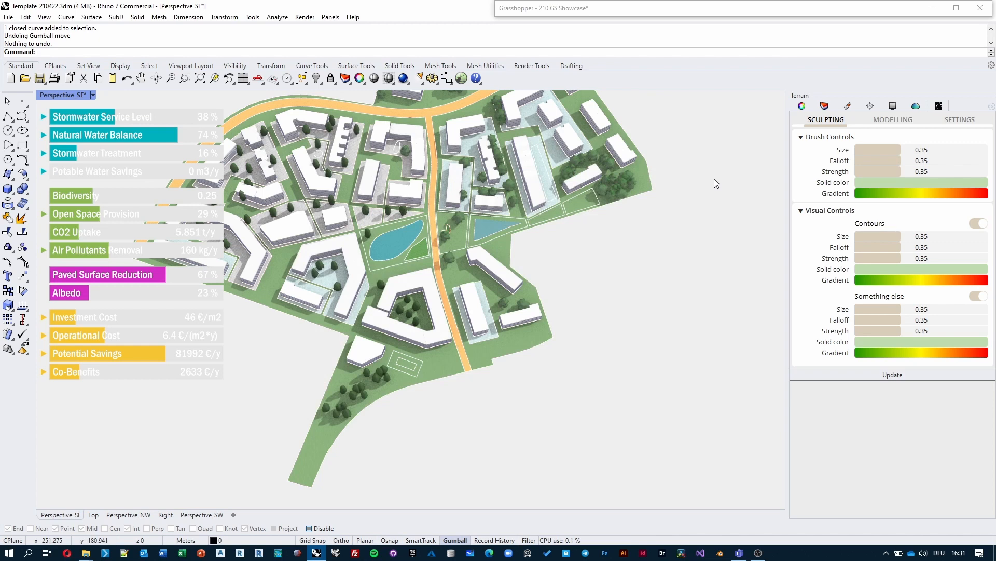
# Step: Switch to File Explorer's Grasshopper Libraries folder and select the GreenScenario_2_0 folder
pyautogui.hotkey('alt', 'Tab')
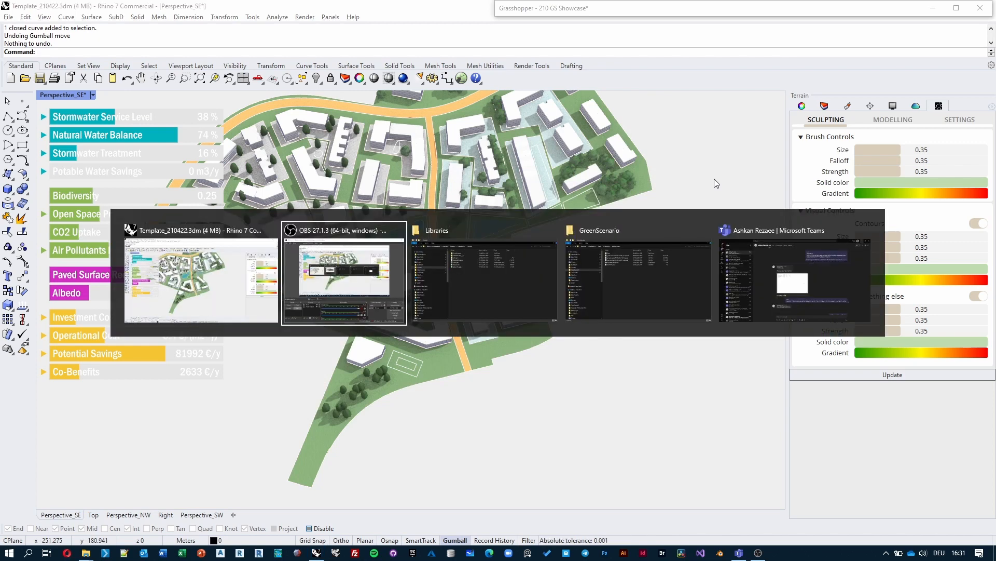
pyautogui.hotkey('alt', 'Tab')
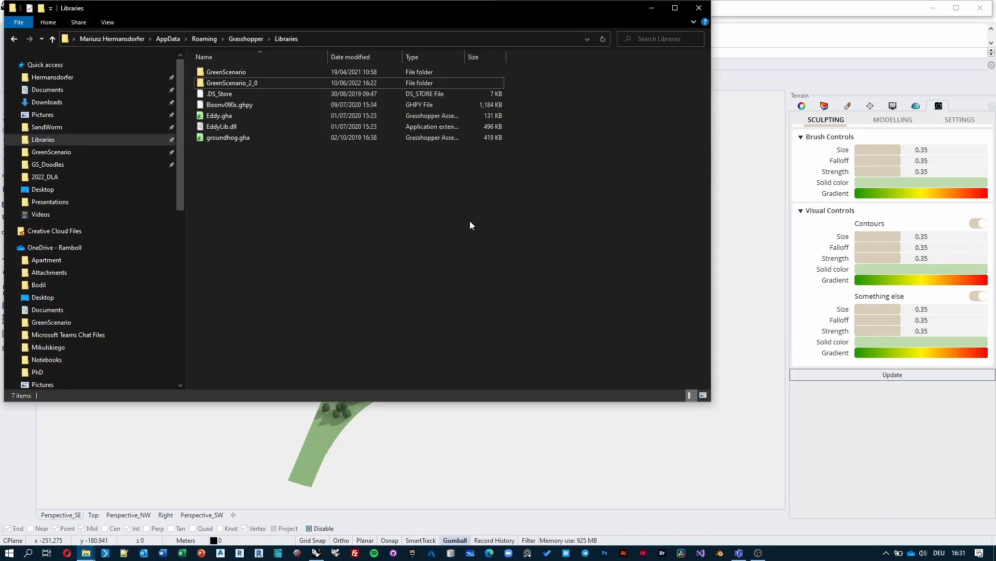
pyautogui.click(255, 83)
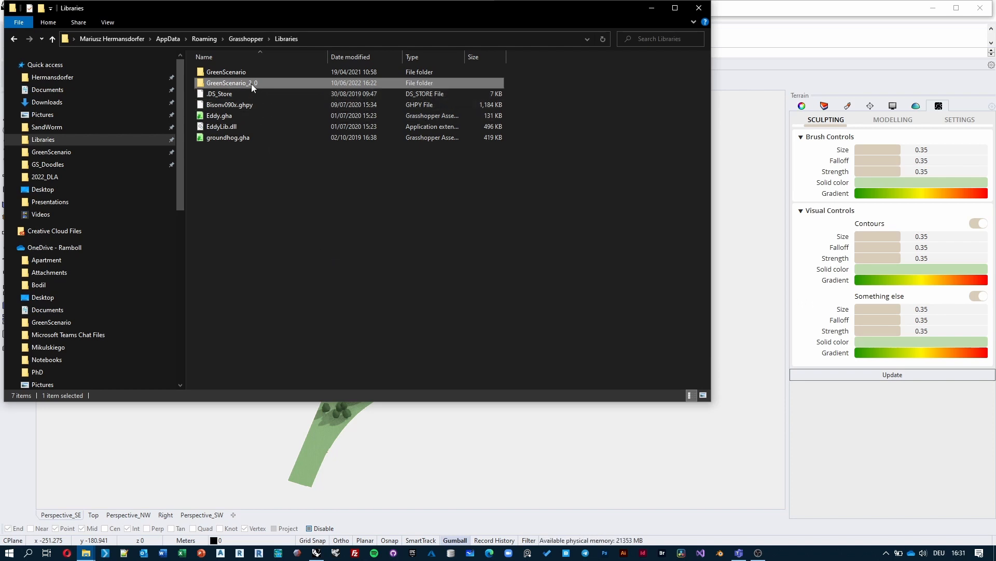
pyautogui.moveTo(252, 83)
# Step: Switch to the GreenScenario network folder, select GS_Install_Script.exe, and move the window aside to uncover the Libraries folder
pyautogui.hotkey('alt', 'Tab')
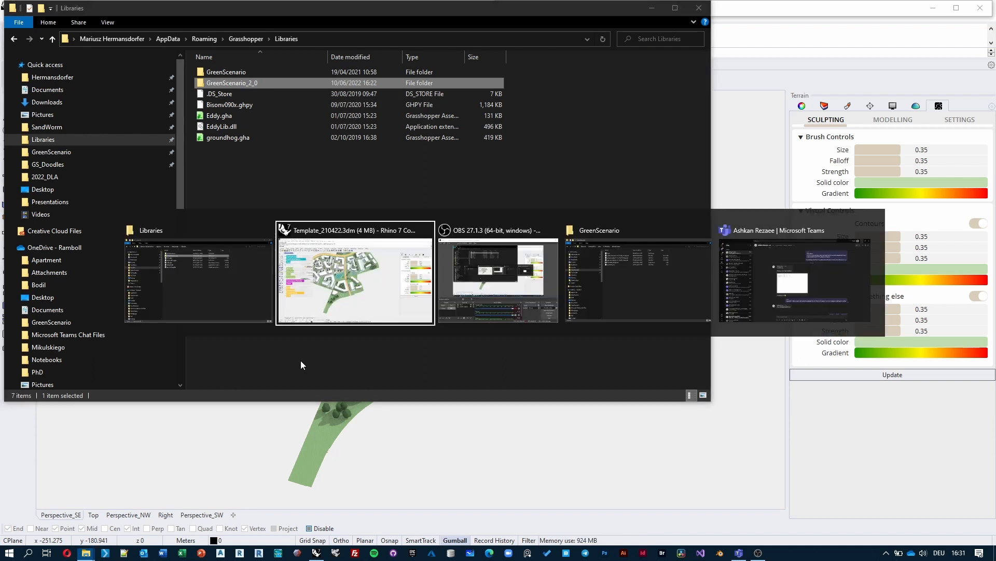
pyautogui.click(627, 298)
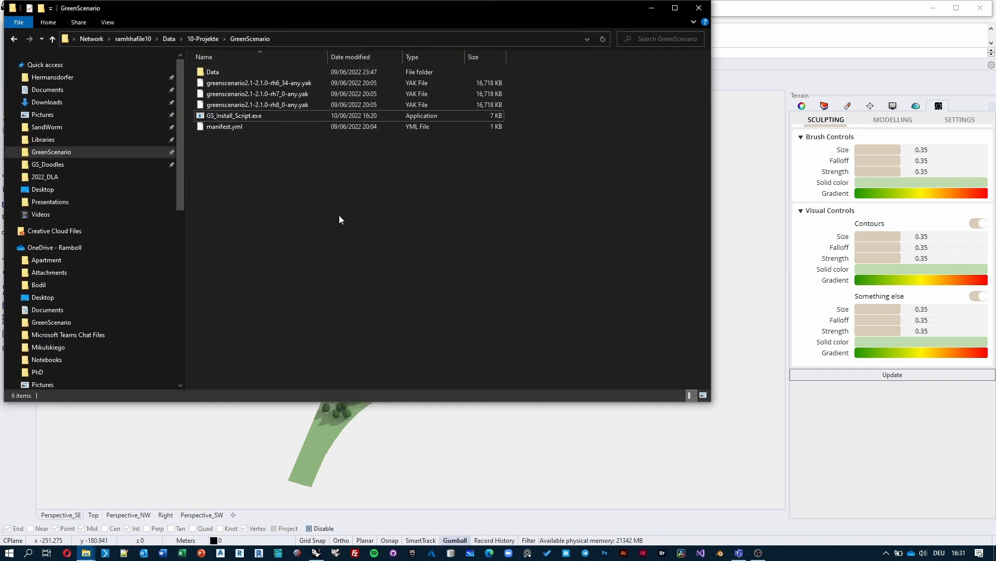
pyautogui.click(317, 40)
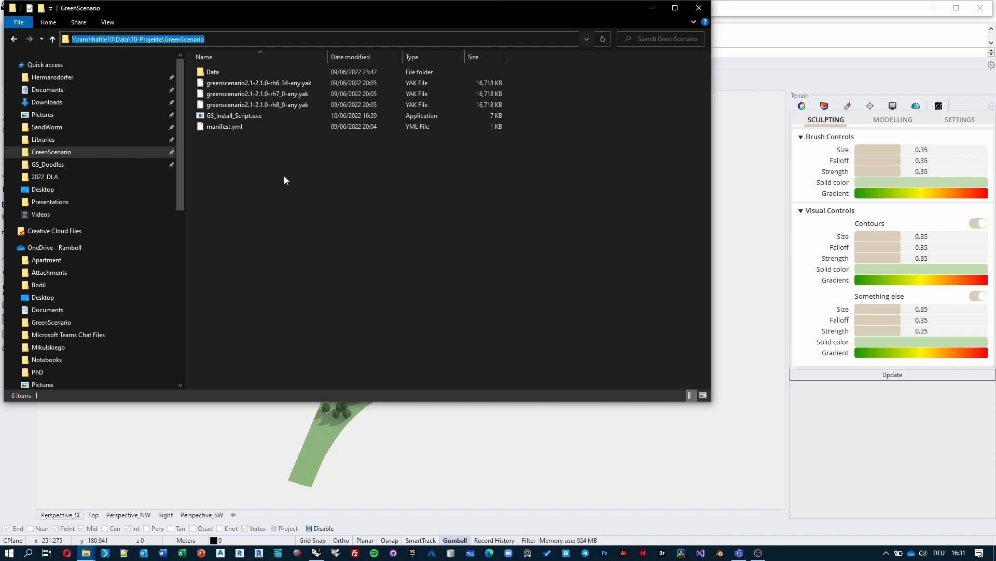
pyautogui.click(247, 114)
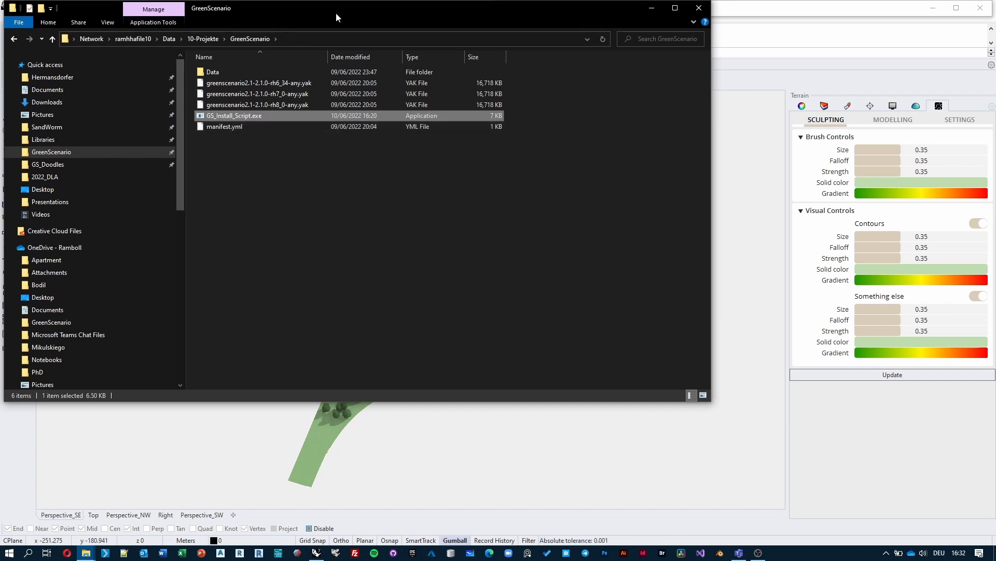
pyautogui.moveTo(333, 12); pyautogui.dragTo(608, 89)
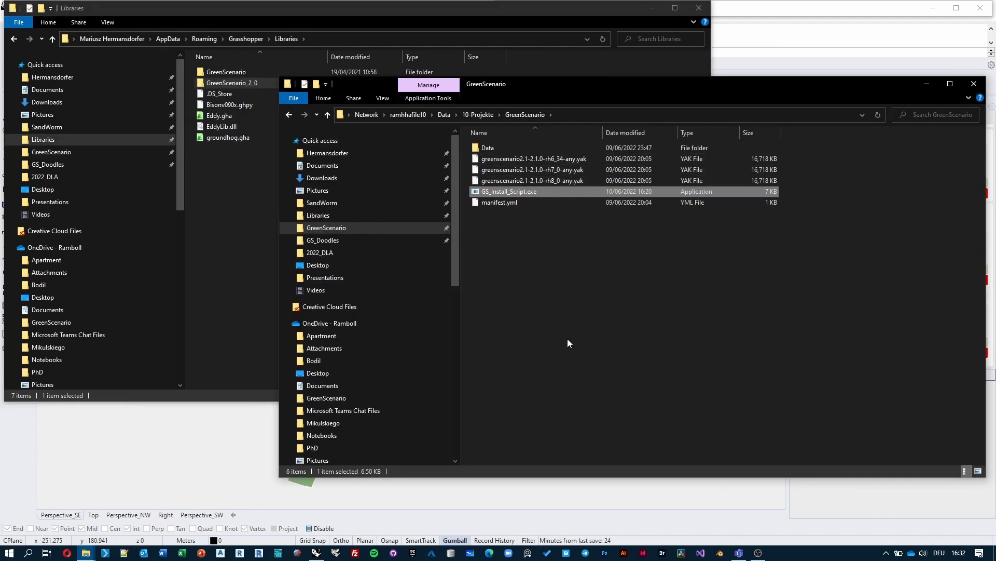
# Step: Close Rhino without saving the model or the Grasshopper document
pyautogui.click(792, 37)
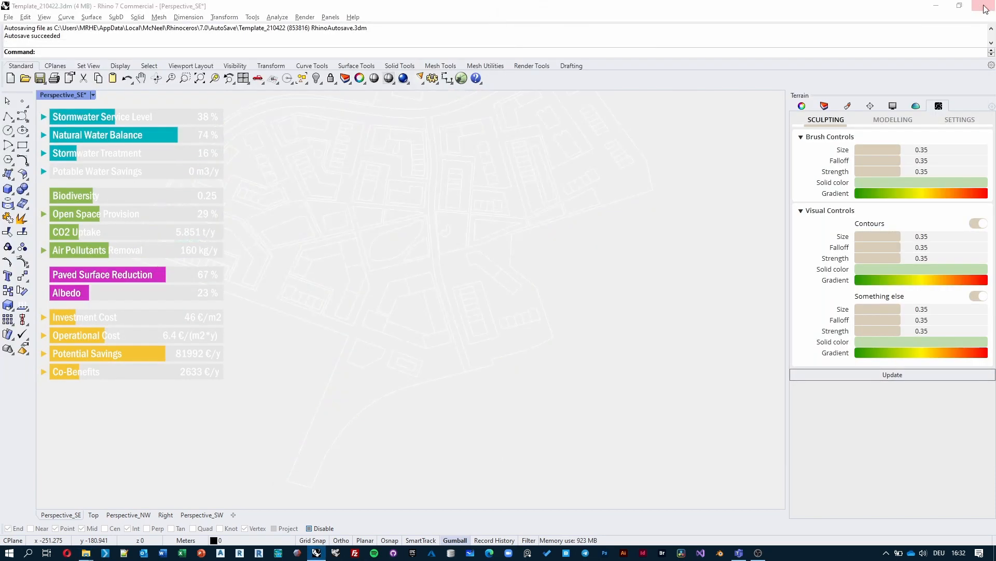
pyautogui.click(519, 294)
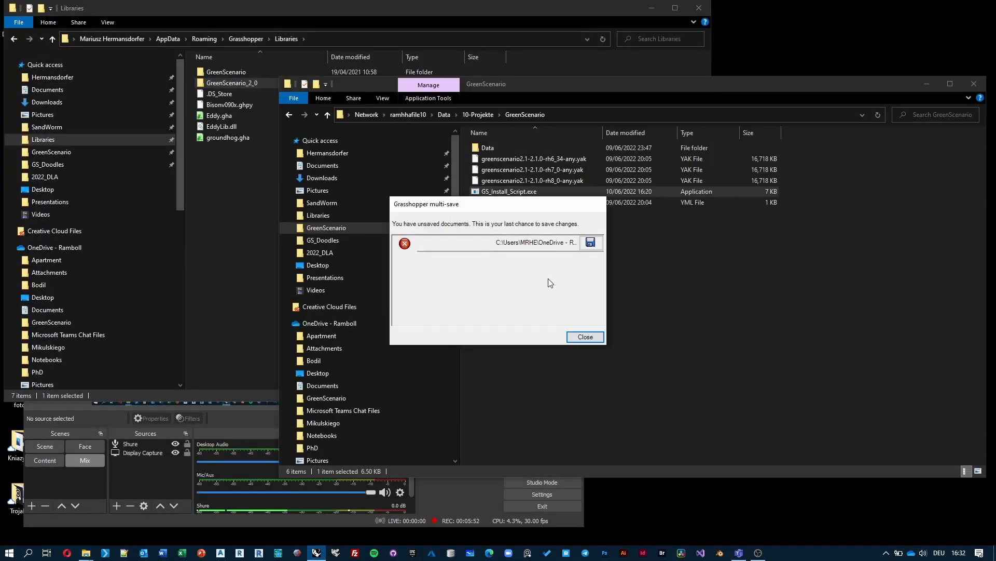
pyautogui.click(586, 337)
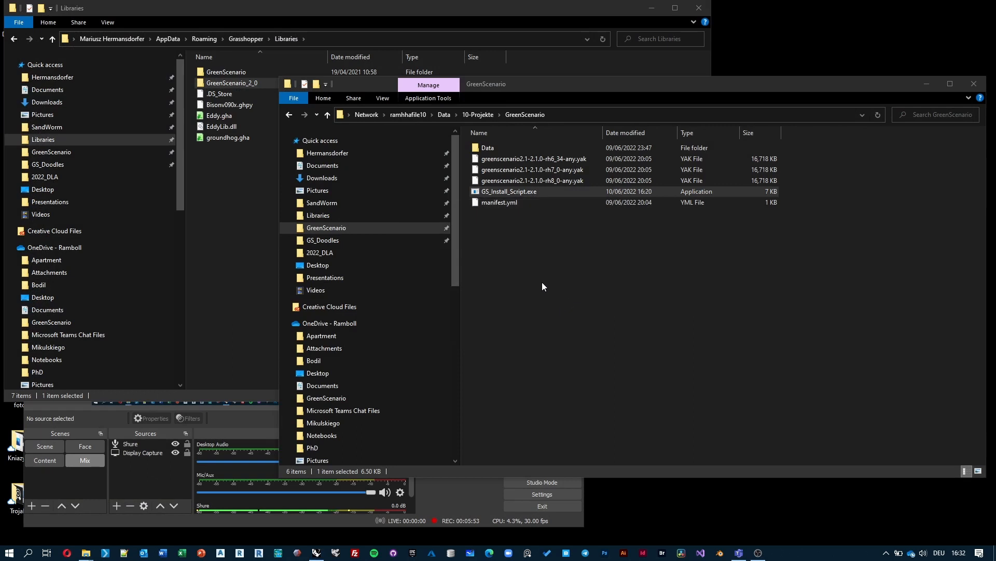
# Step: Run GS_Install_Script.exe from the GreenScenario network folder and check the Libraries folder for the GreenScenario_2_0 folder
pyautogui.doubleClick(514, 191)
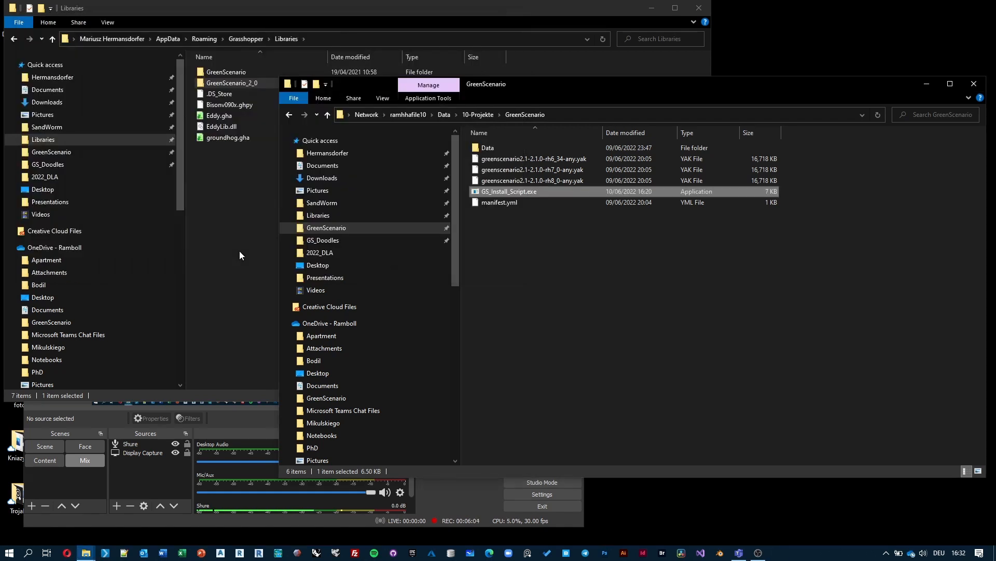
pyautogui.click(243, 227)
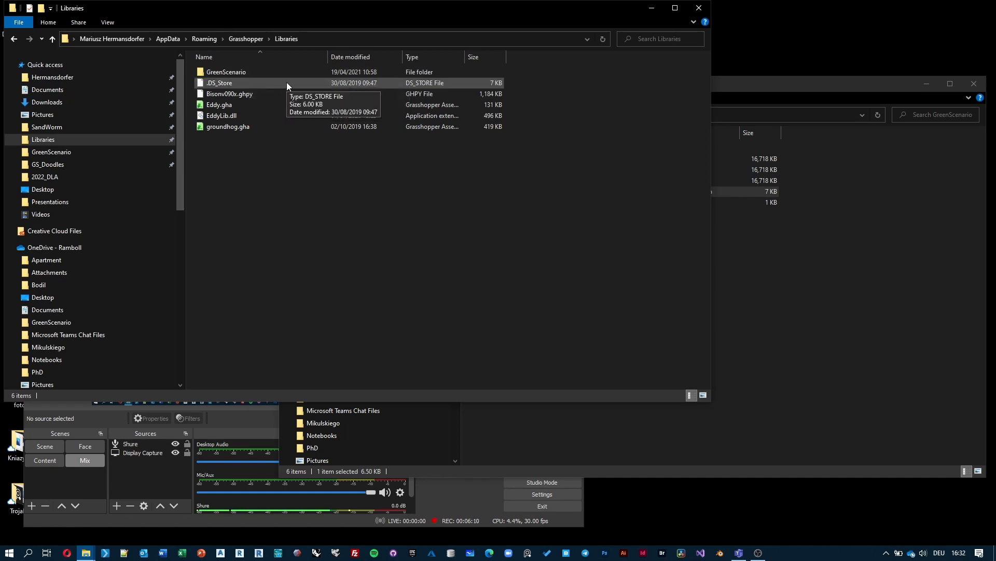
pyautogui.click(814, 316)
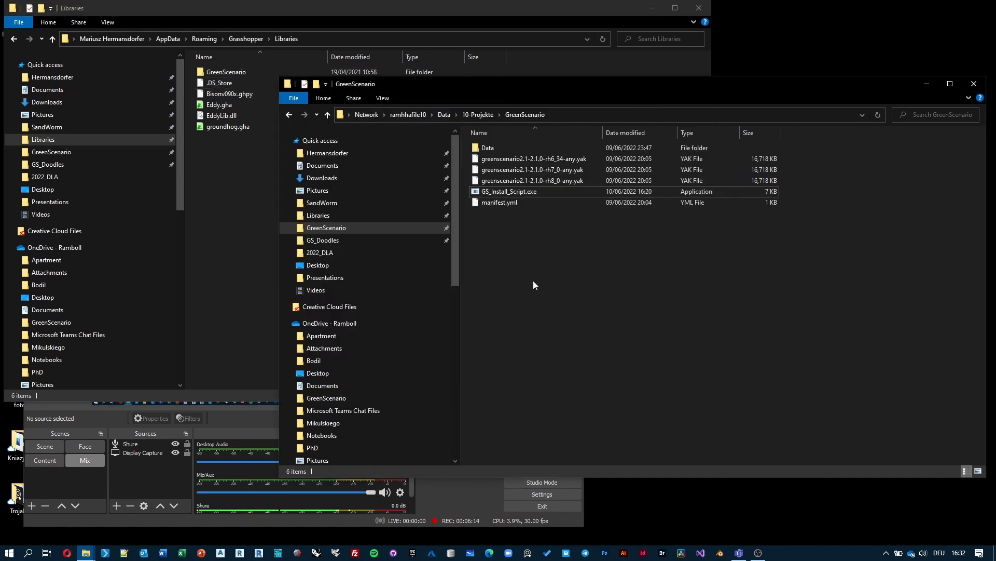
# Step: Start Rhino 7 again and open the PackageManager
pyautogui.click(317, 553)
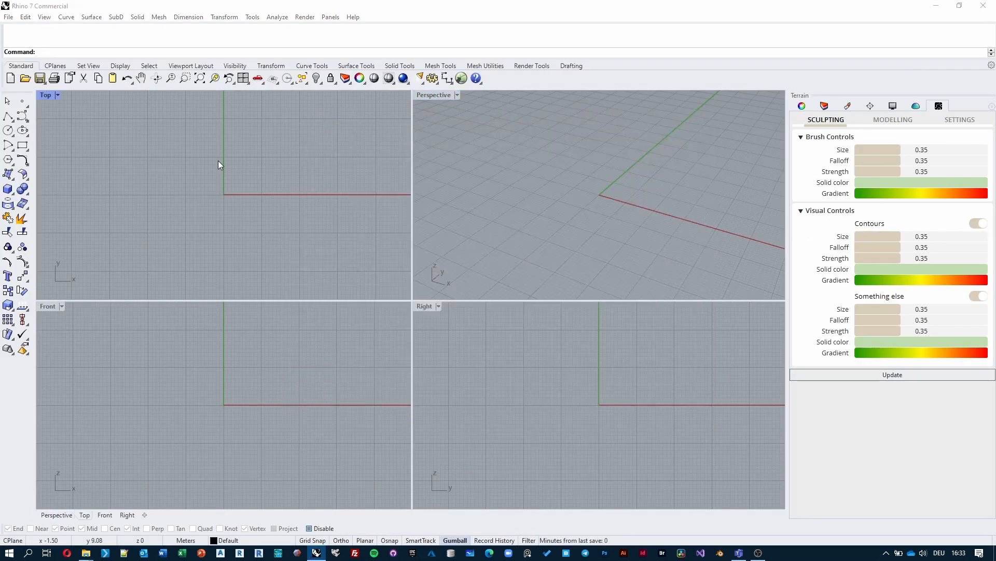
pyautogui.write('ck')
pyautogui.press('BackSpace')
pyautogui.press('BackSpace')
pyautogui.press('BackSpace')
pyautogui.write('PackageManager')
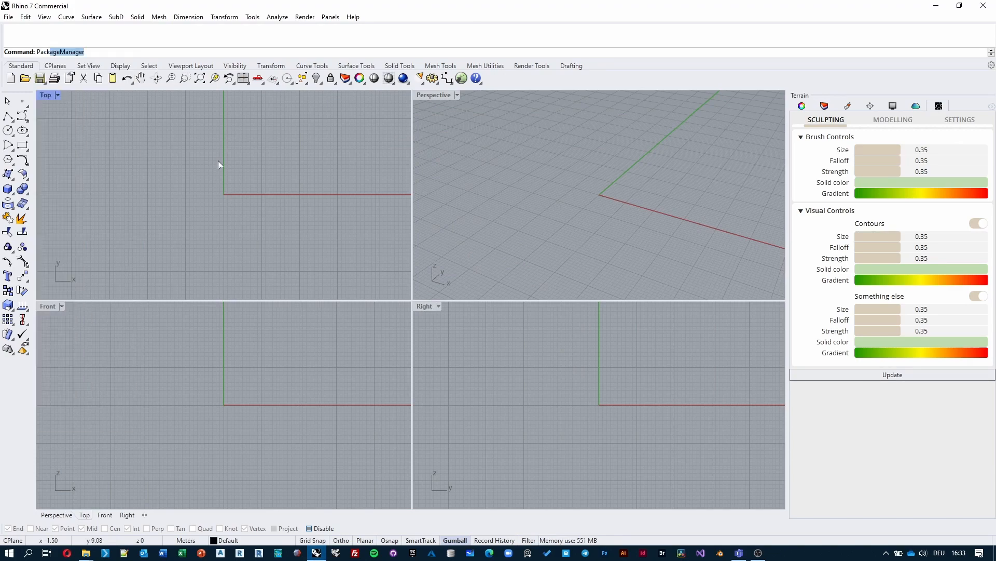
pyautogui.press('Return')
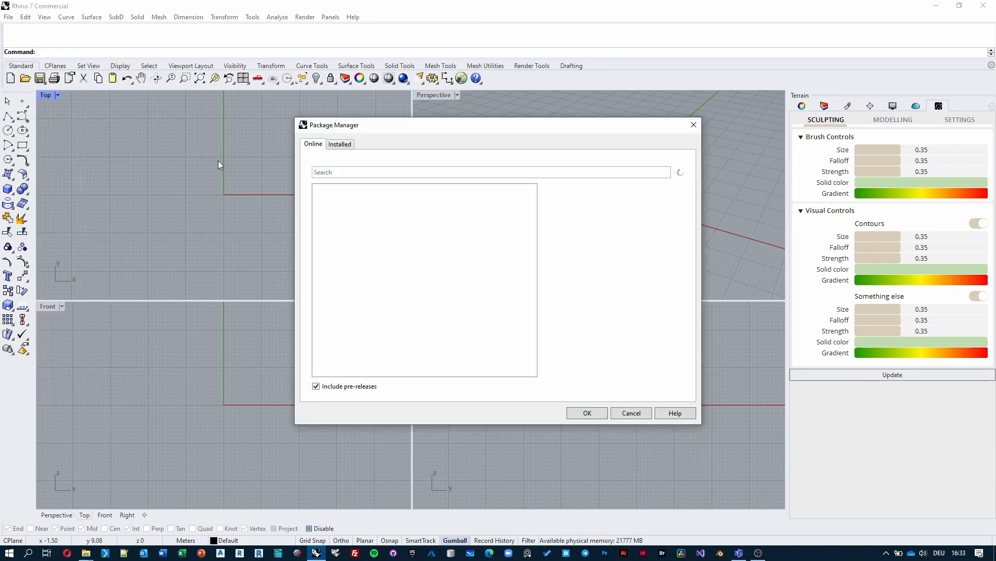
# Step: Examine the version options of the installed GhShaderNodes package and the details of human, and return to the online package list
pyautogui.click(341, 146)
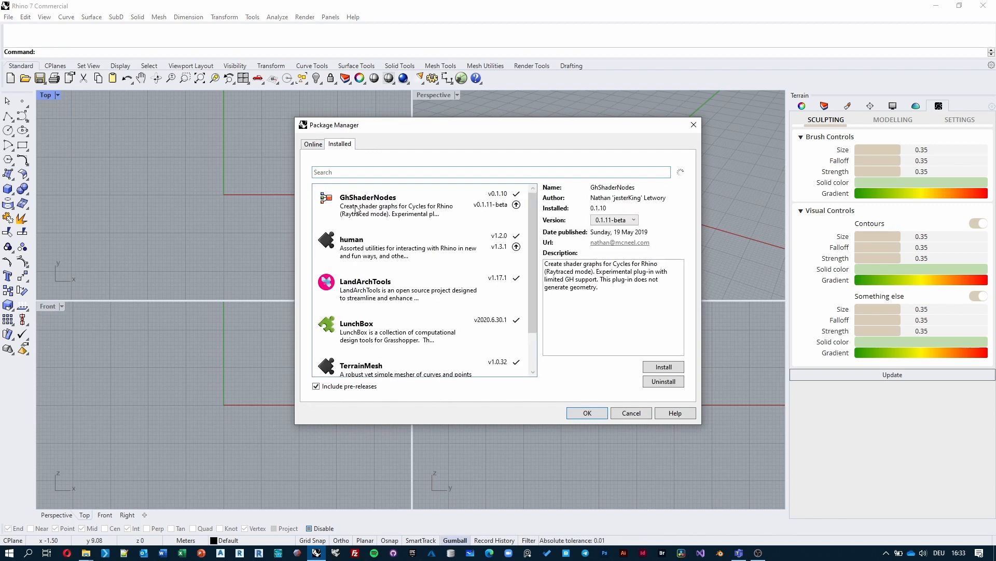
pyautogui.click(355, 205)
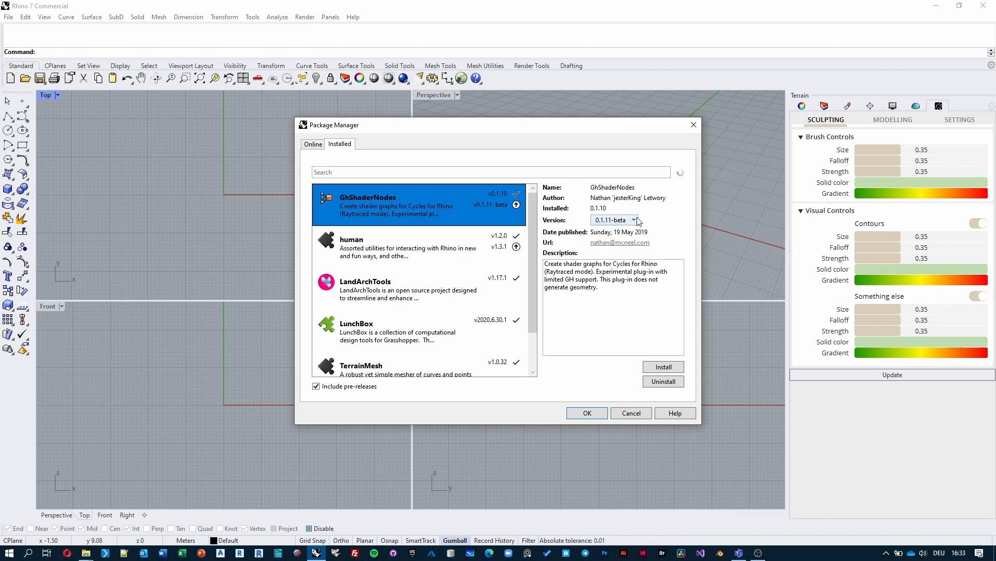
pyautogui.click(622, 220)
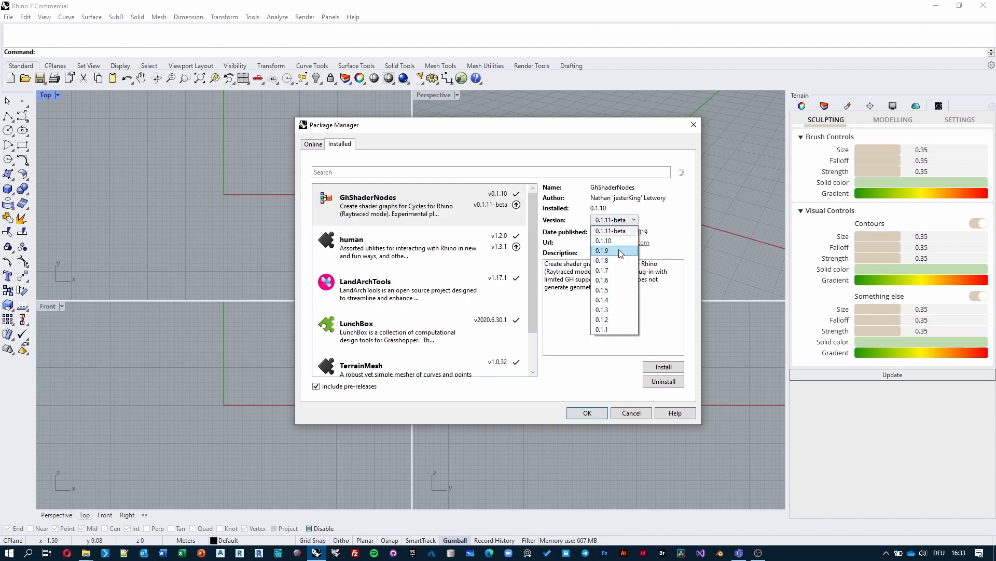
pyautogui.click(666, 226)
pyautogui.click(416, 244)
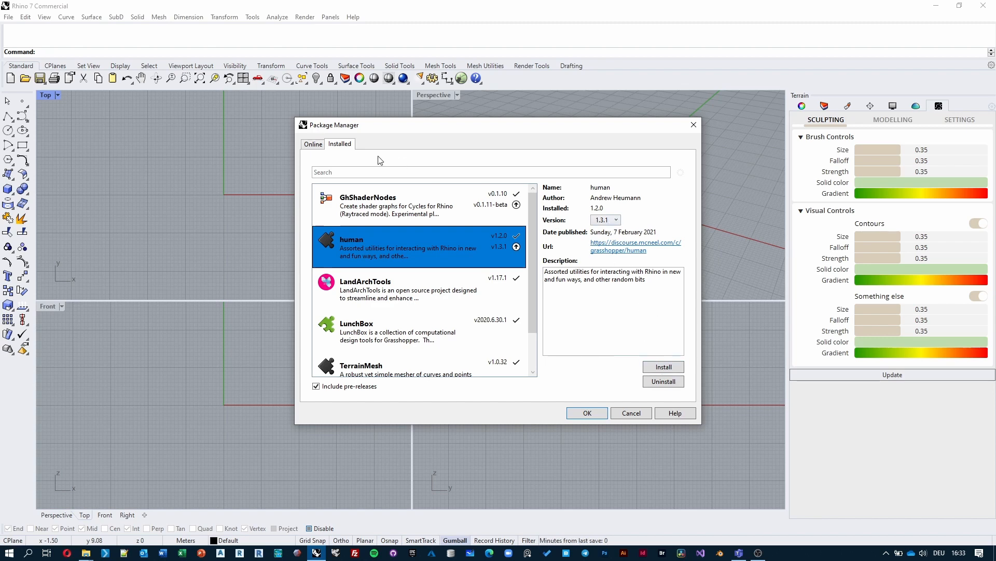
pyautogui.click(316, 145)
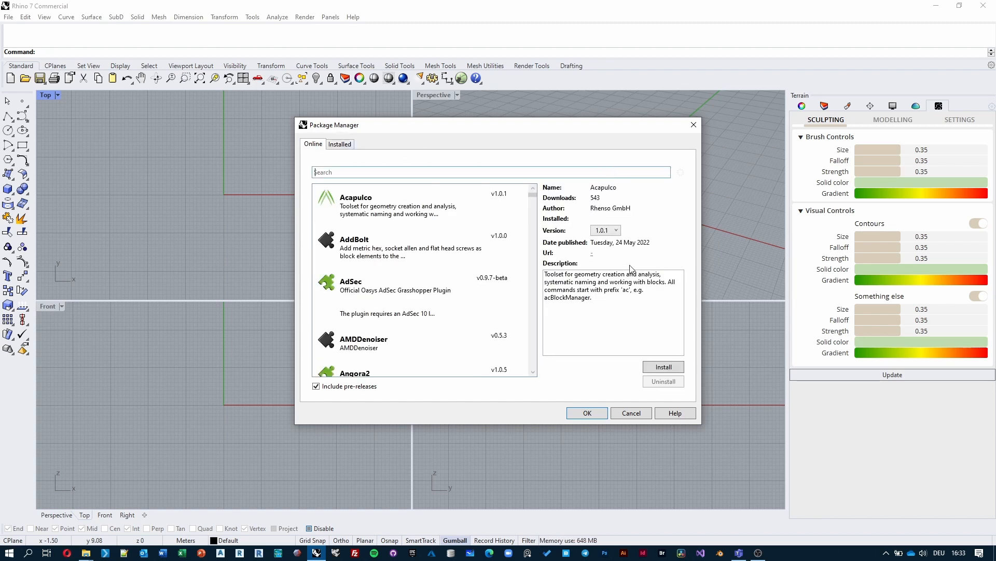